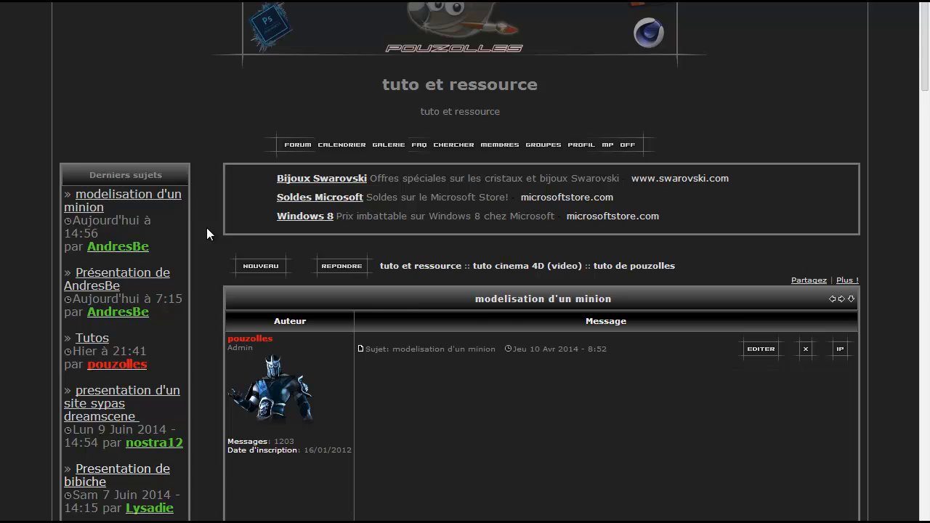
Review the minion modelling forum topic and its replies about the mesh problem
scroll(207, 233, down, 9)
scroll(261, 257, down, 10)
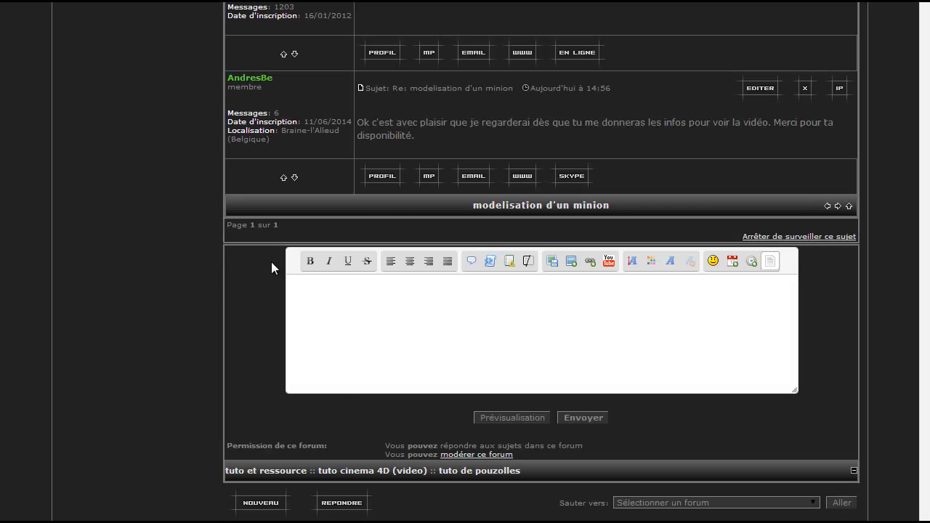
scroll(271, 263, up, 5)
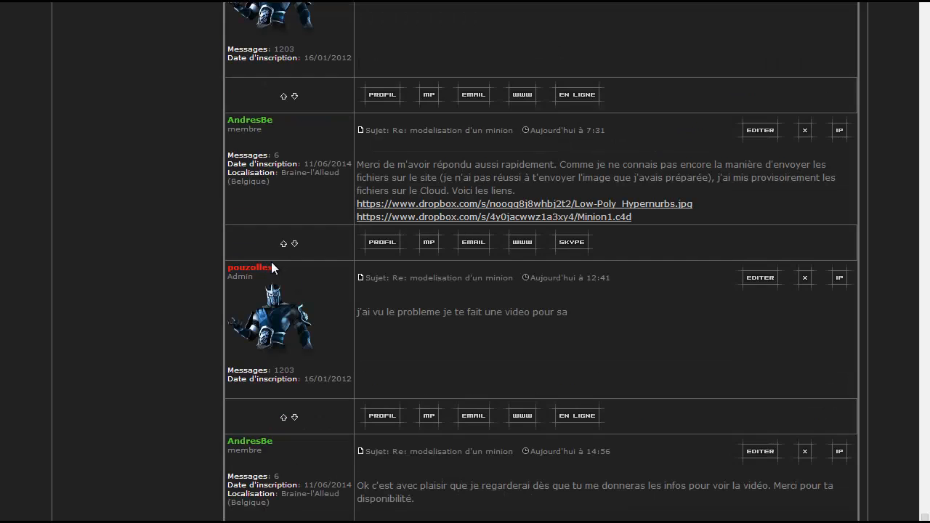
scroll(457, 165, up, 3)
scroll(456, 164, up, 1)
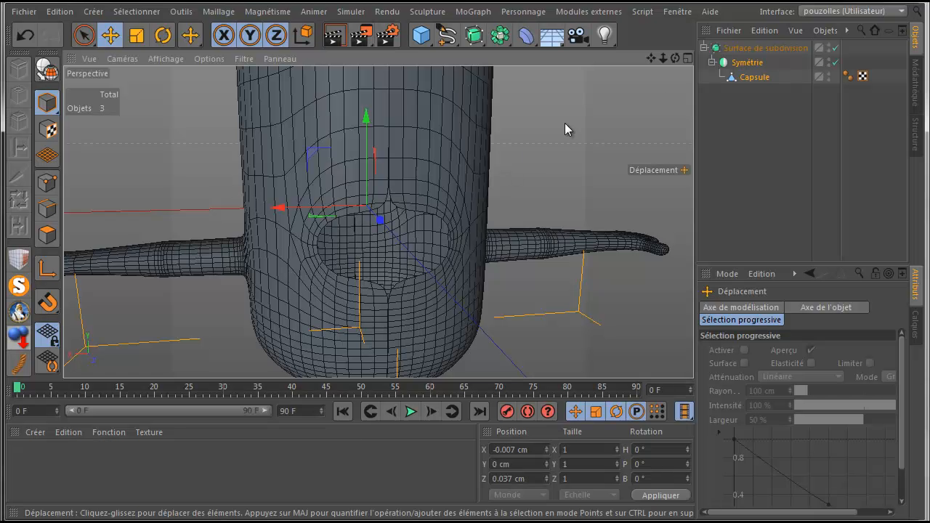
Disable the subdivision surface and examine the capsule's central symmetry seam above the mouth opening
click(836, 47)
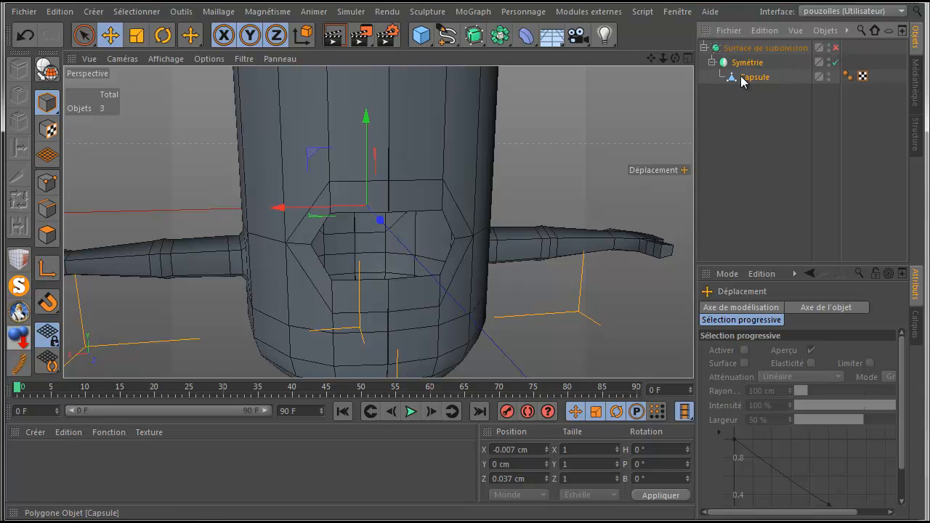
click(835, 47)
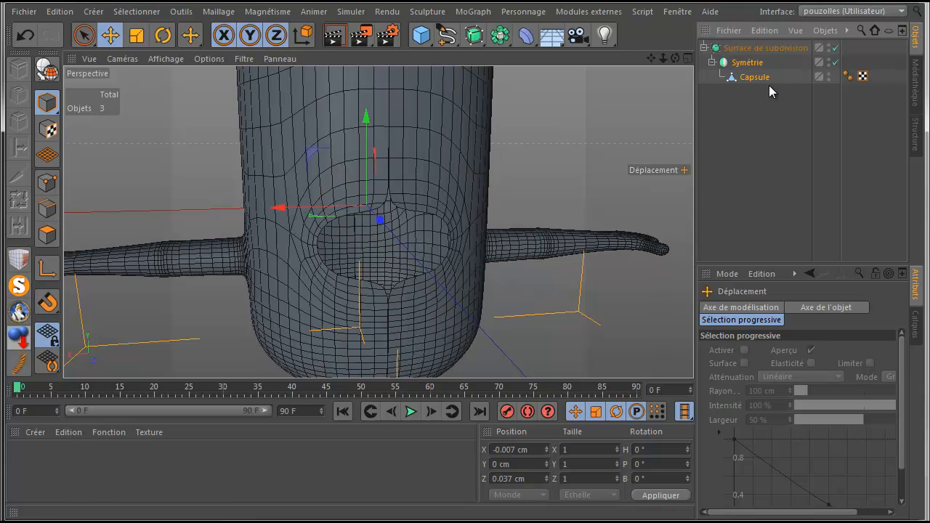
click(835, 48)
scroll(424, 220, up, 3)
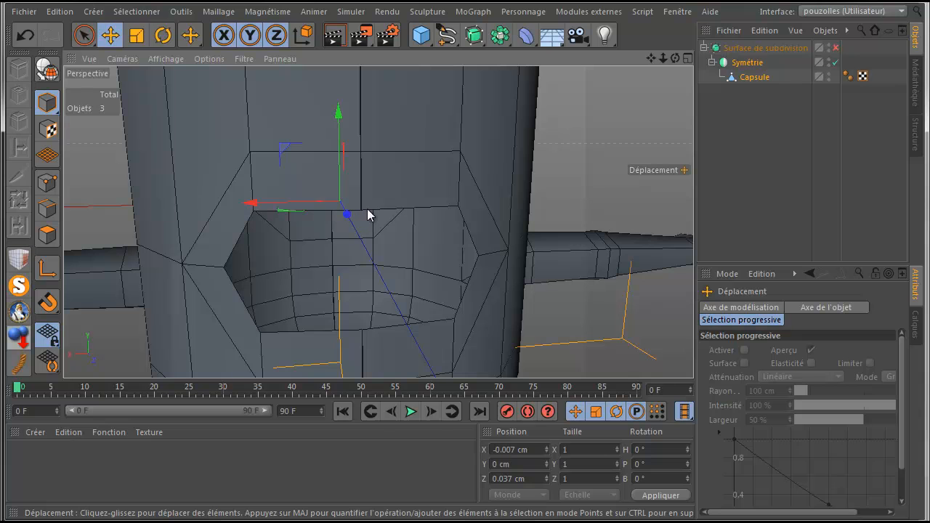
scroll(368, 212, up, 5)
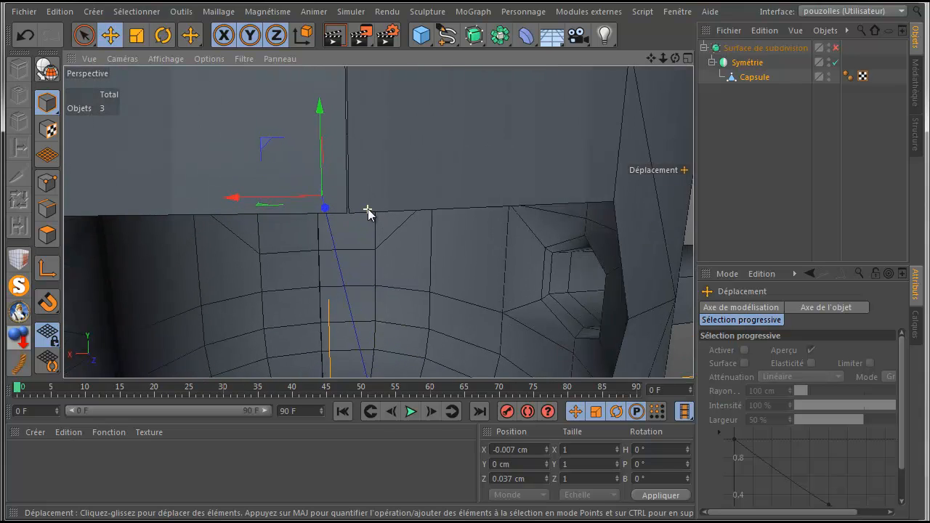
scroll(367, 211, up, 2)
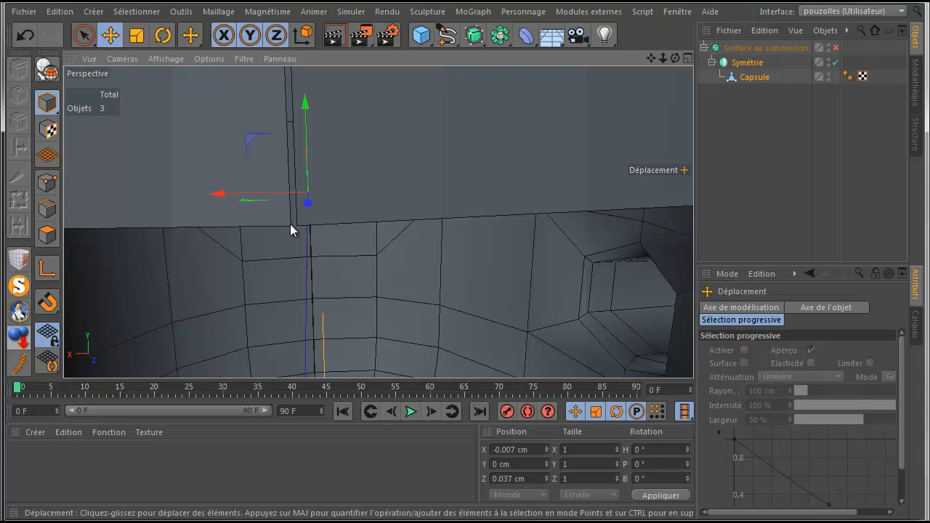
scroll(338, 239, down, 6)
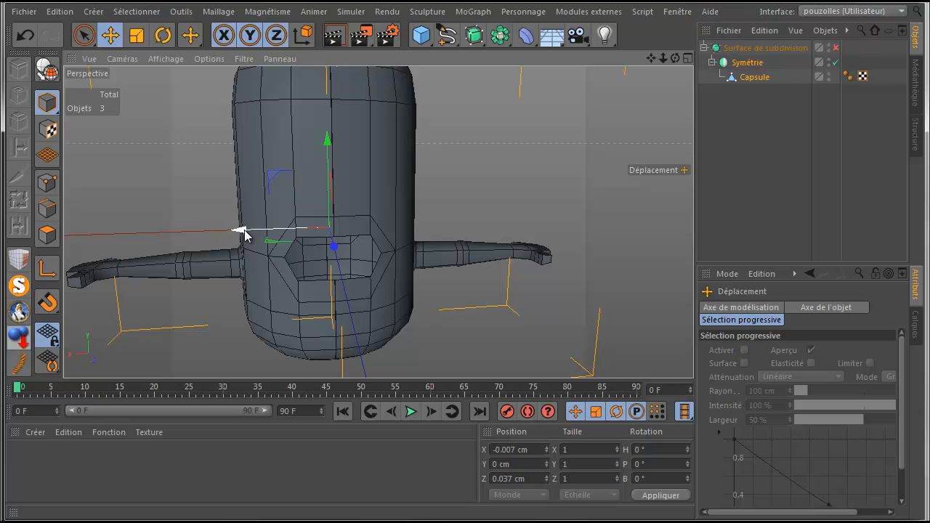
Shift the whole minion hierarchy along X to about -4.8 cm, then offset the Capsule alone to X 0.15 cm to demonstrate the seam gap
drag(241, 231, 276, 234)
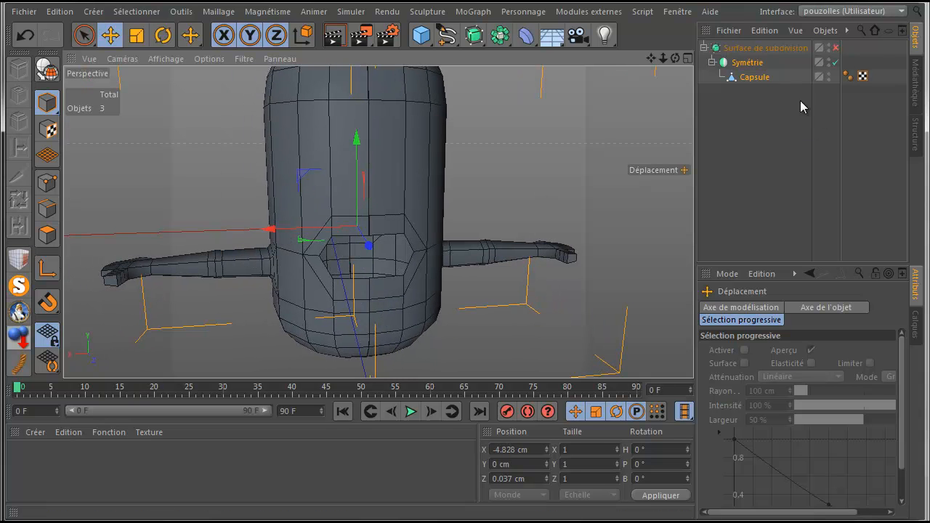
click(759, 78)
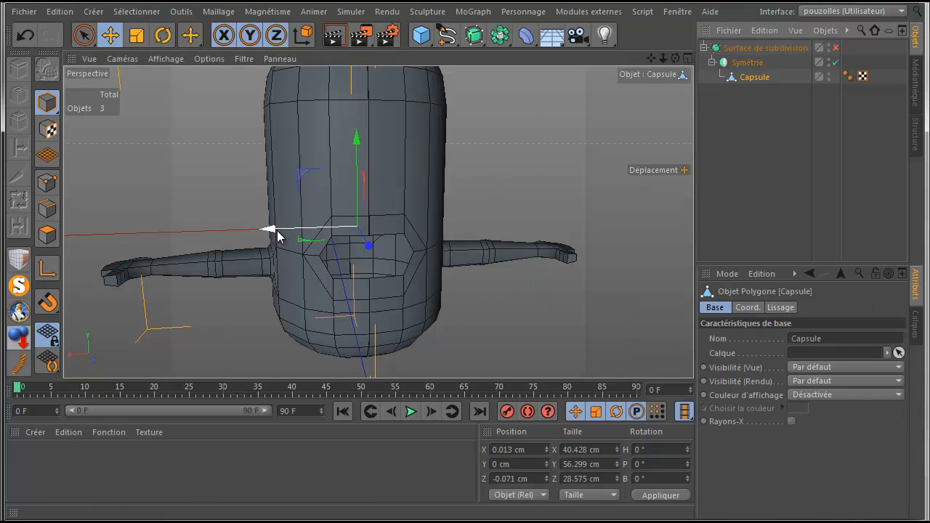
drag(269, 231, 274, 244)
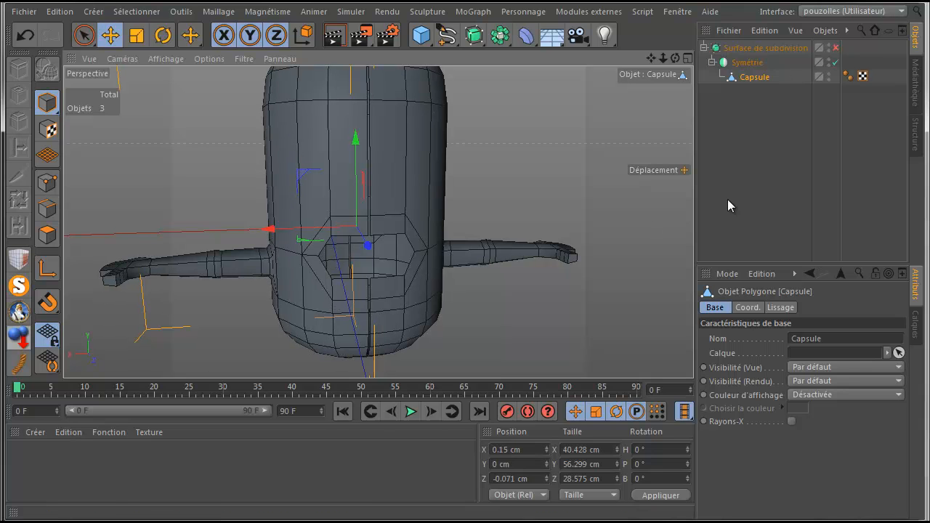
click(833, 48)
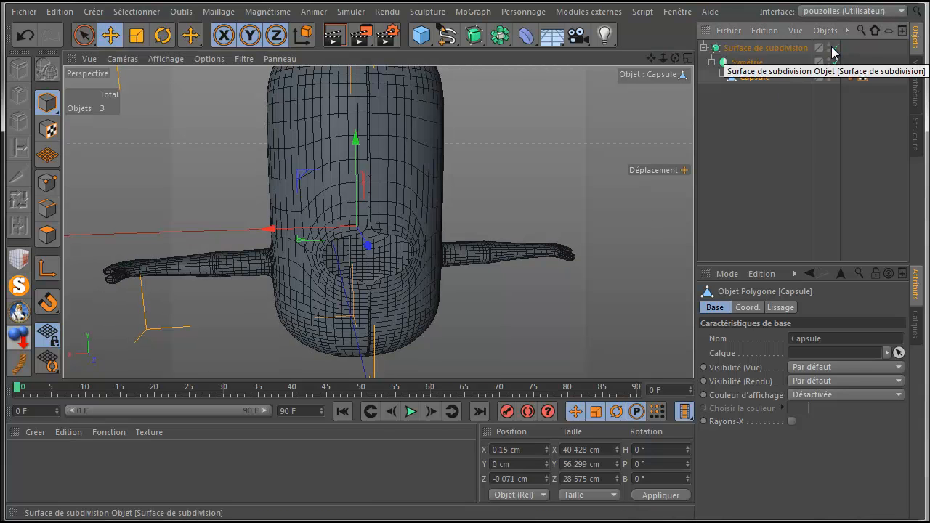
click(833, 48)
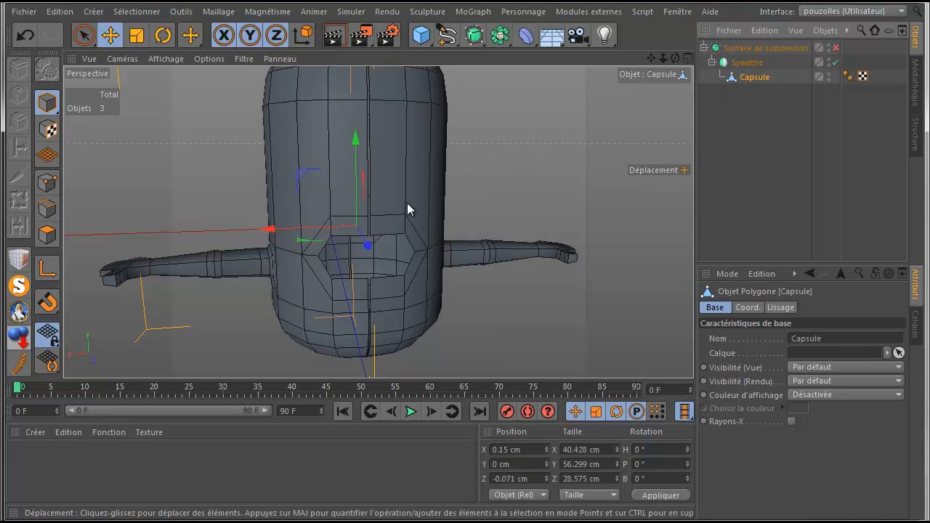
drag(656, 59, 653, 78)
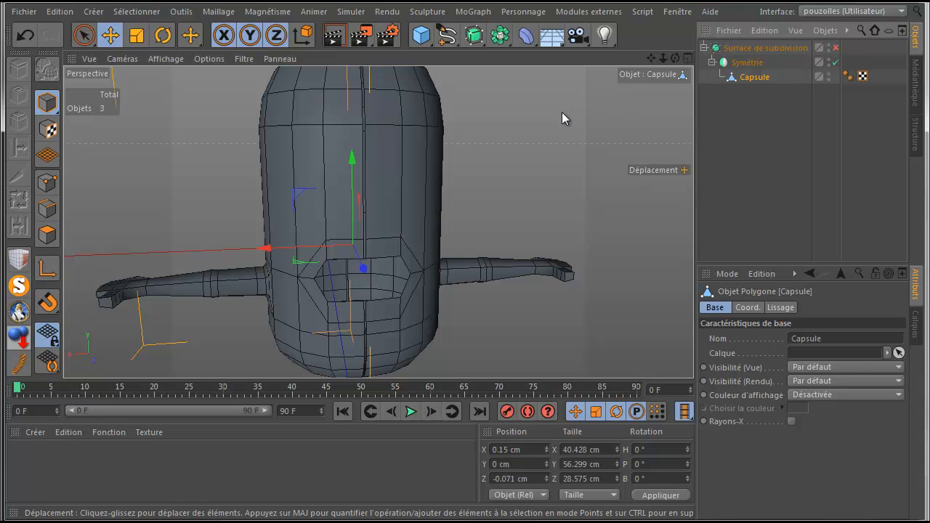
Open the command customisation window and filter the commands by the name "per" to find Réinitialiser PER
click(676, 12)
mouse_move(692, 32)
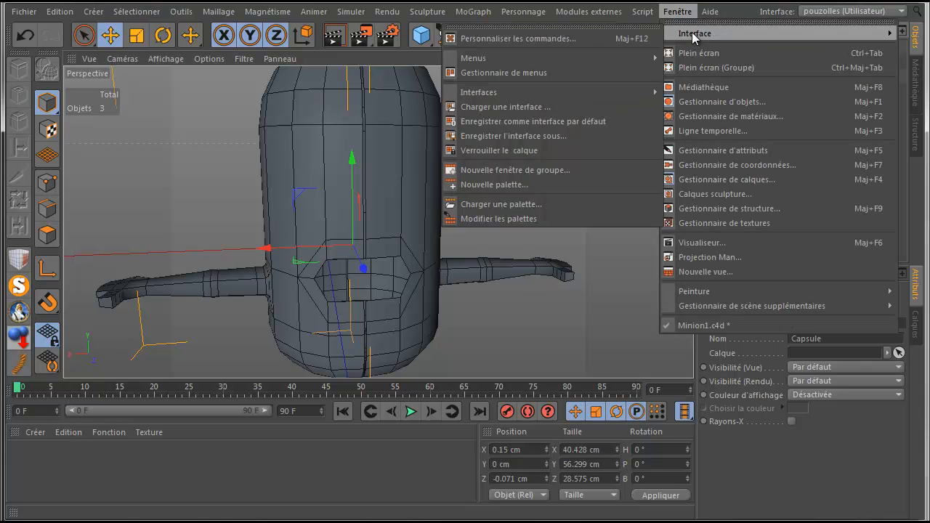
click(496, 39)
click(316, 87)
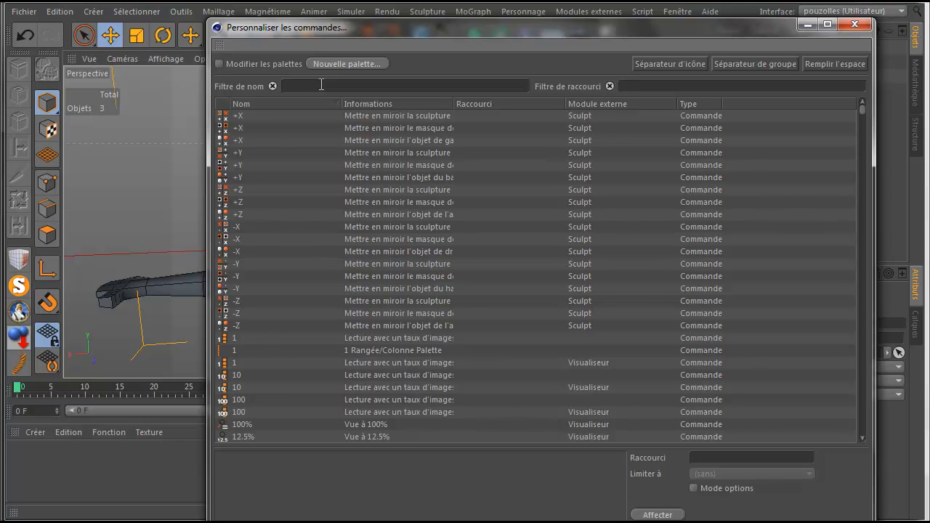
text(per)
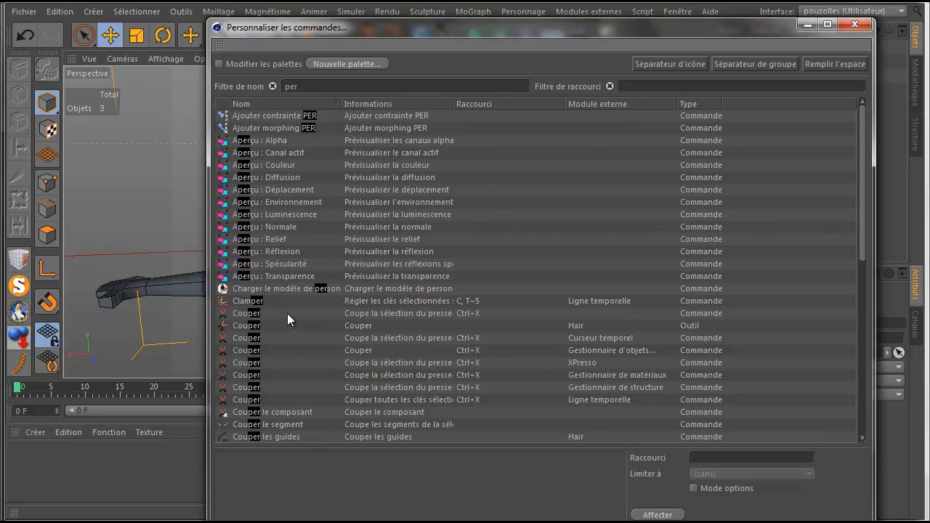
scroll(287, 313, down, 7)
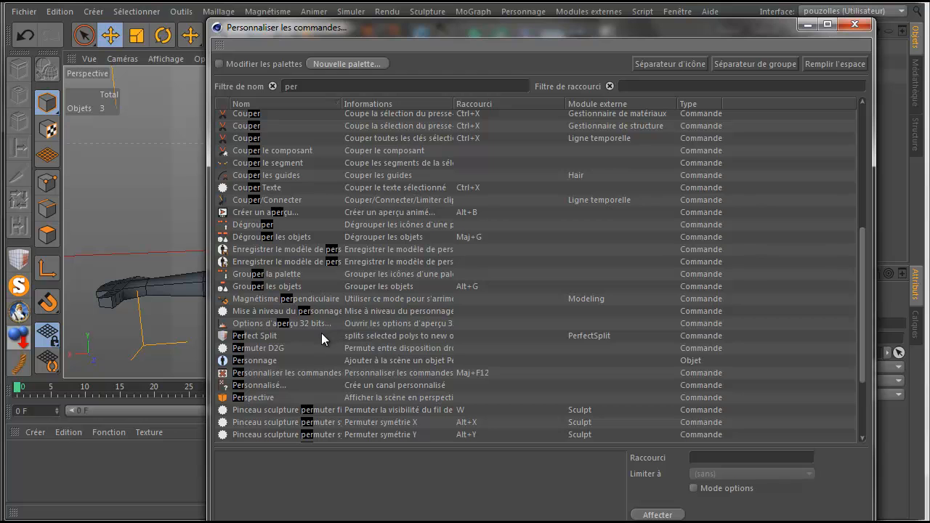
scroll(321, 332, down, 3)
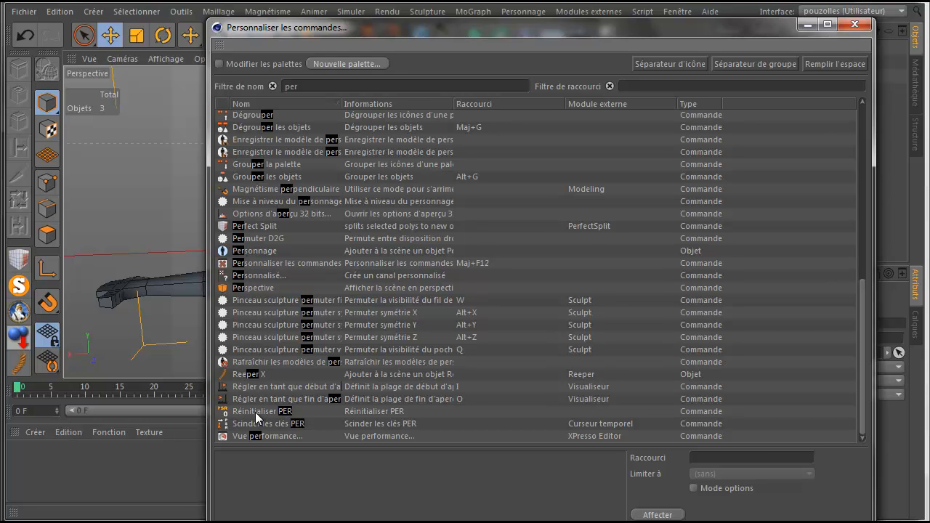
Enable palette editing and add the Réinitialiser PER command to the main command palette beside the light, then close the customisation window
click(347, 63)
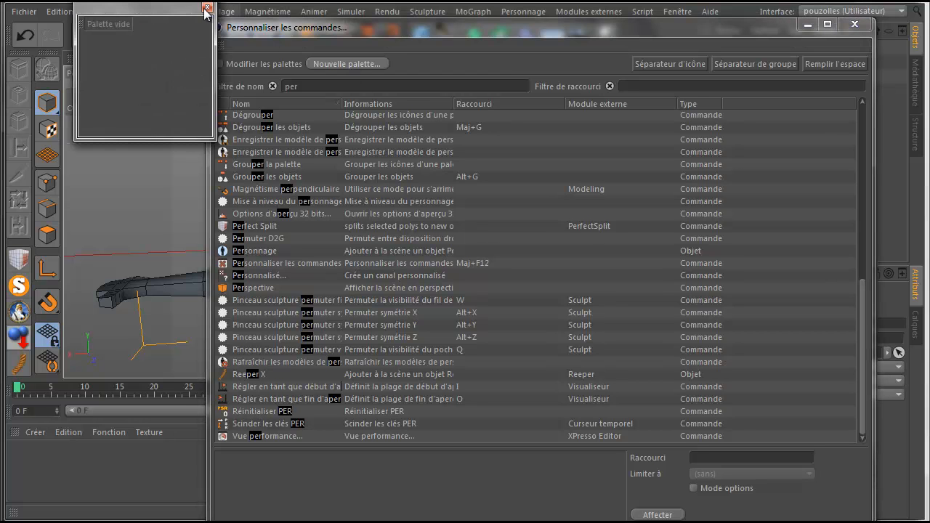
click(206, 8)
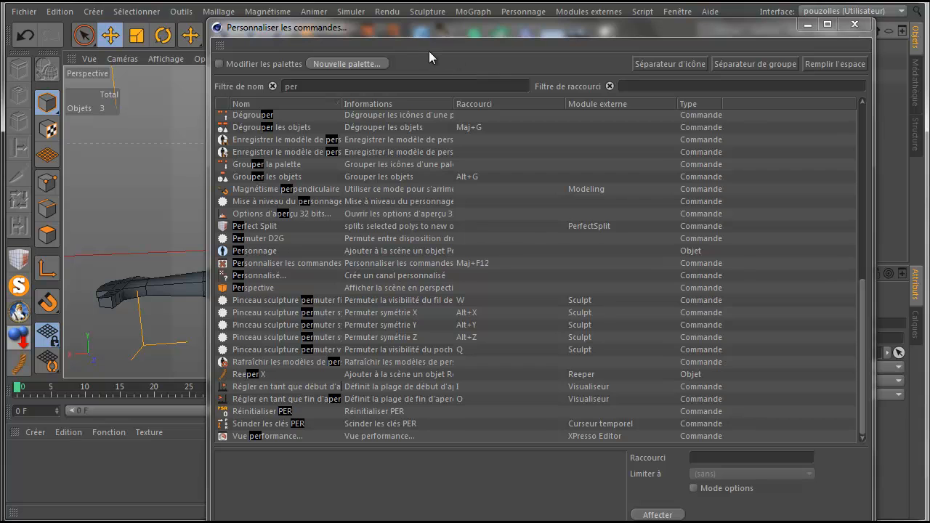
click(218, 64)
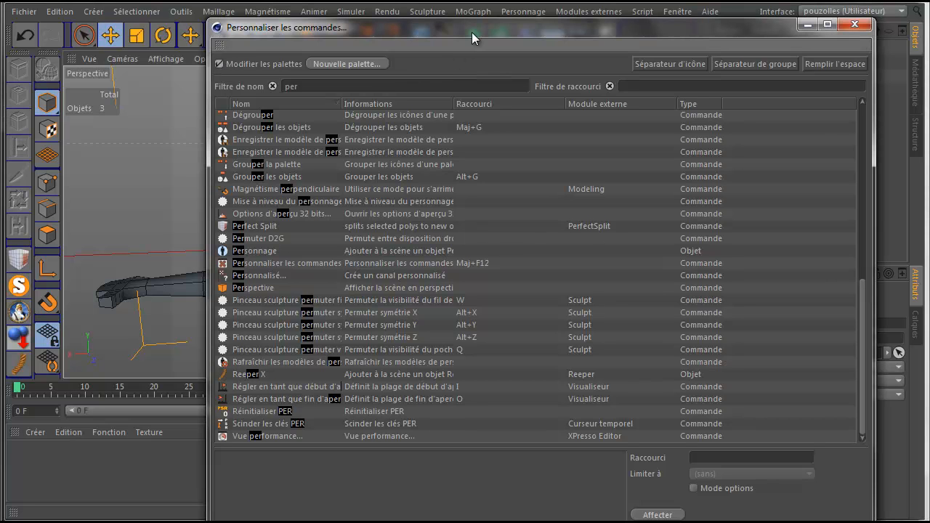
drag(472, 21, 472, 88)
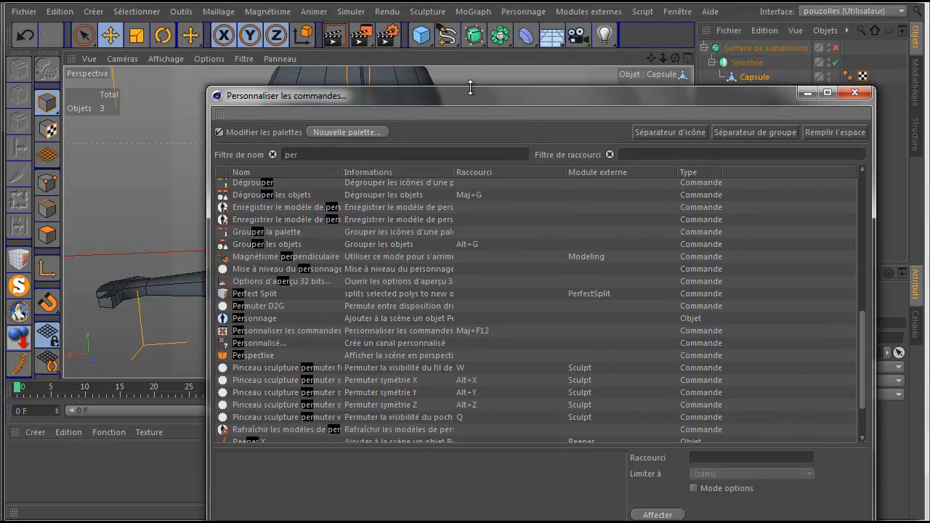
scroll(294, 382, down, 2)
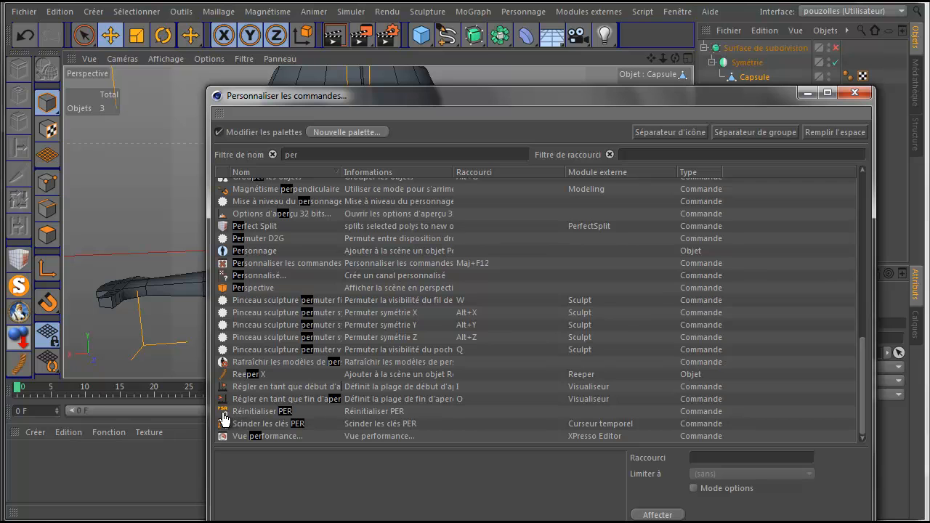
mouse_move(260, 415)
mouse_down()
mouse_move(416, 275)
mouse_move(623, 39)
mouse_up()
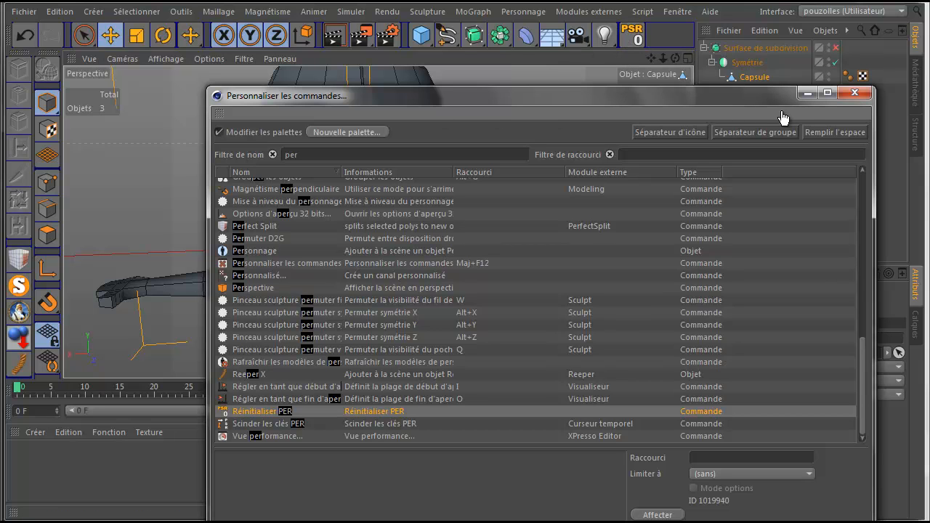
click(853, 93)
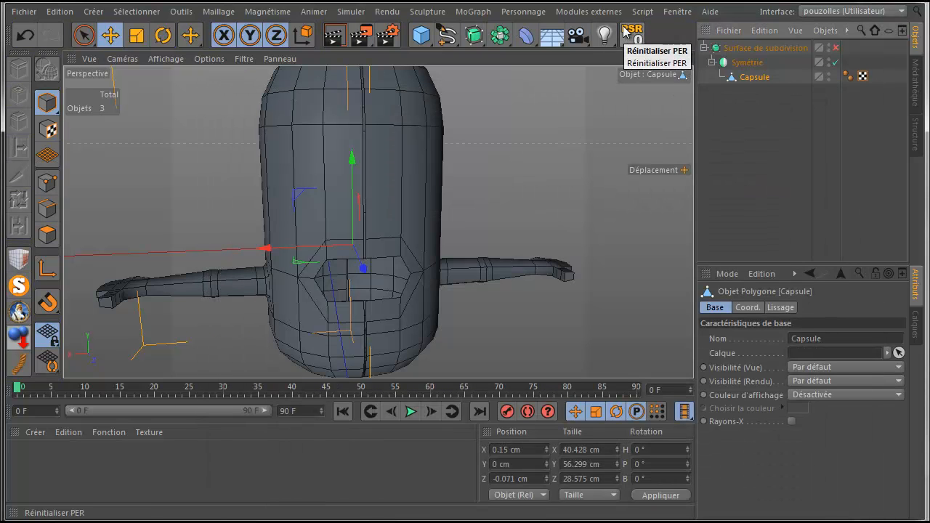
click(681, 12)
mouse_move(680, 34)
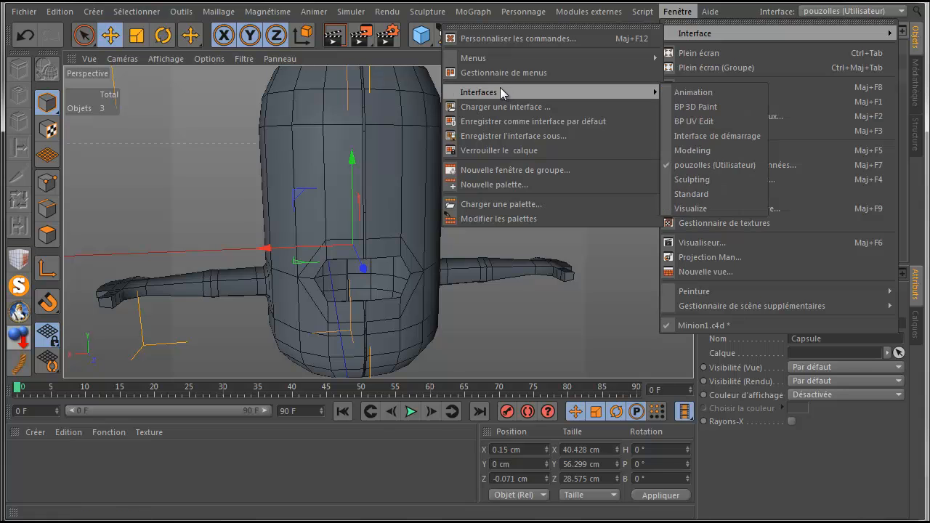
click(485, 136)
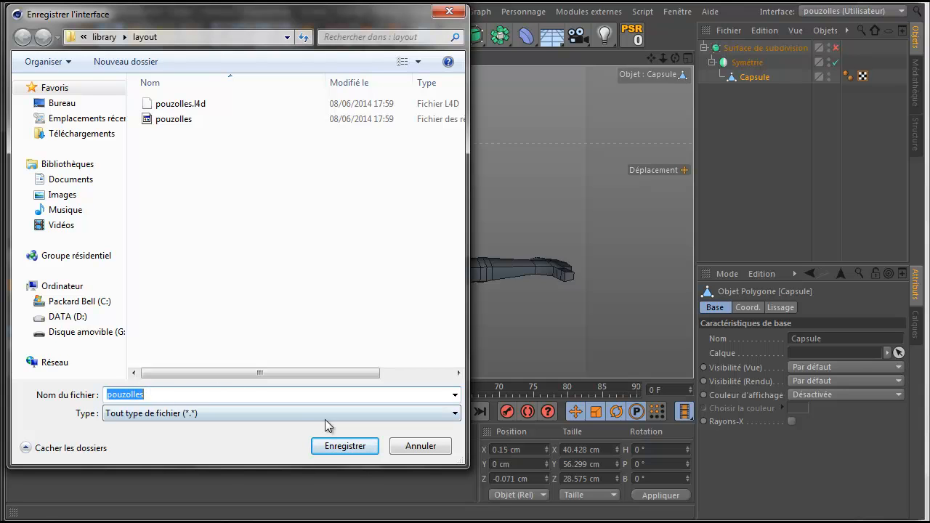
click(422, 446)
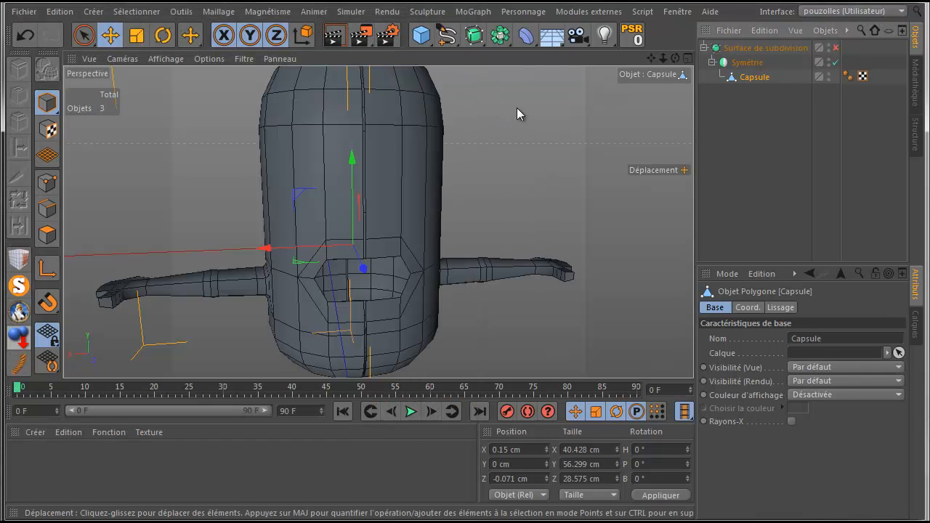
click(839, 11)
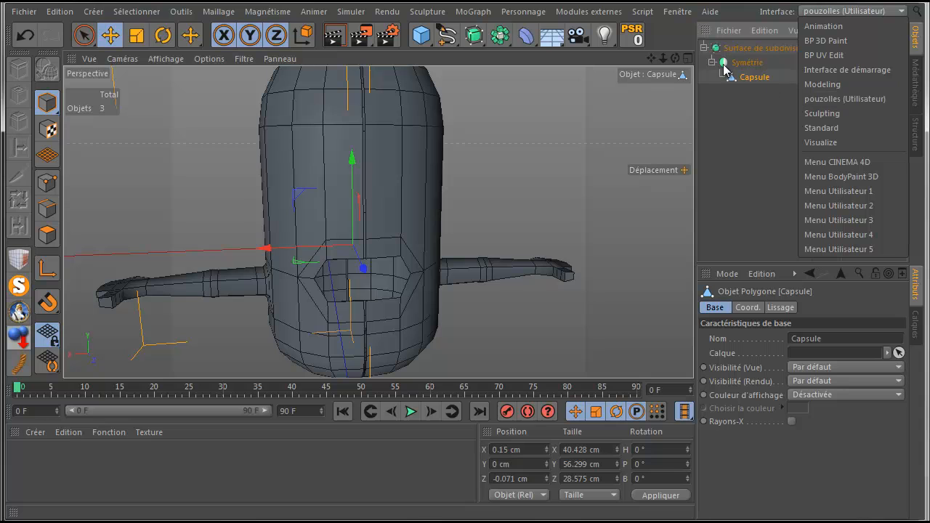
click(747, 119)
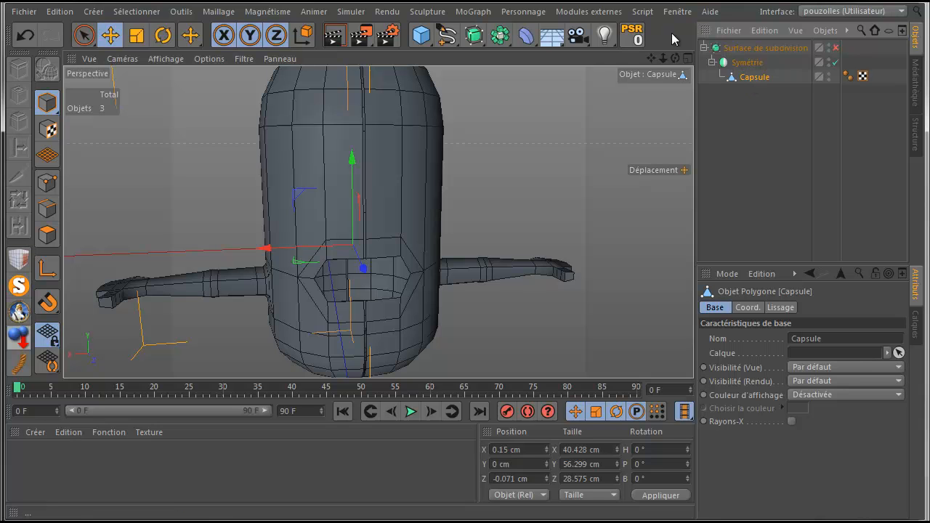
Reset the Capsule with Réinitialiser PER, repeating the reset after a test shift along X to about 2.6 cm
click(629, 30)
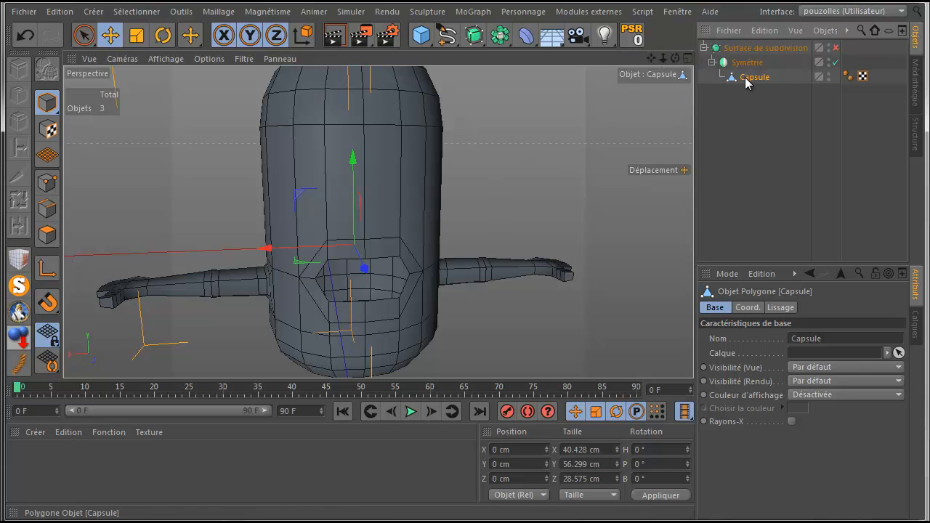
drag(264, 249, 249, 252)
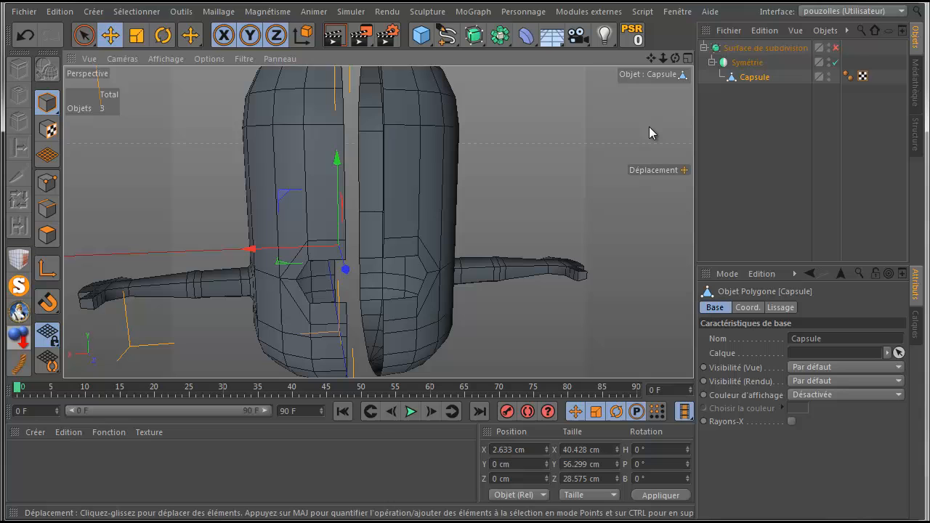
click(629, 33)
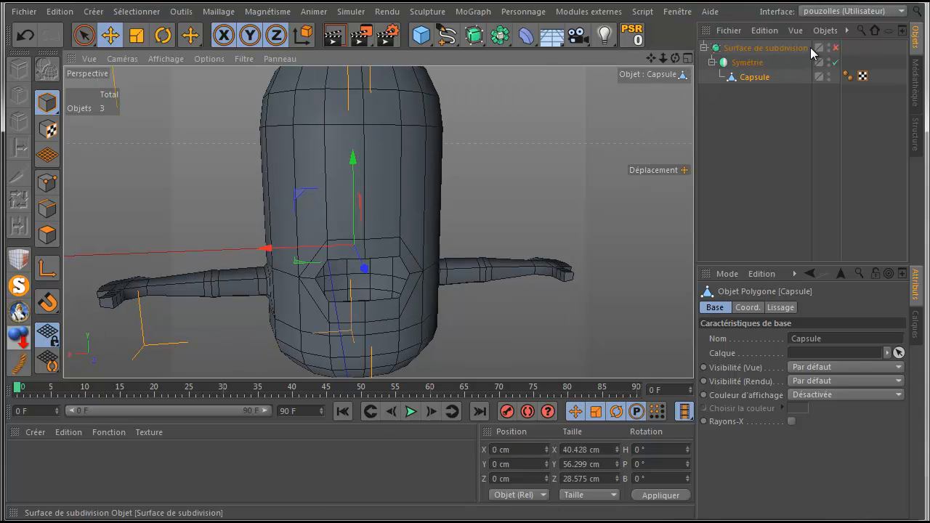
Turn on the Surface de subdivision and examine the smoothed mesh around the mouth and on the back of the body
click(835, 47)
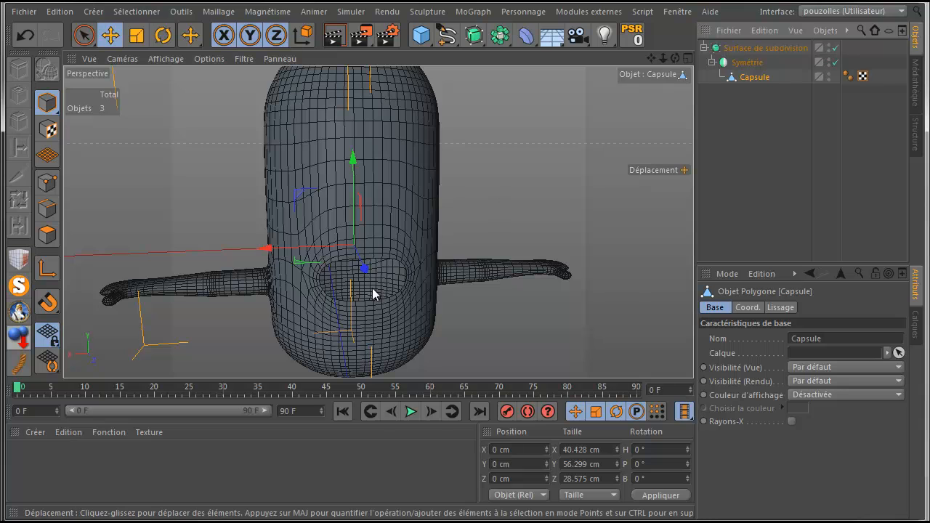
scroll(369, 299, up, 2)
scroll(369, 298, up, 3)
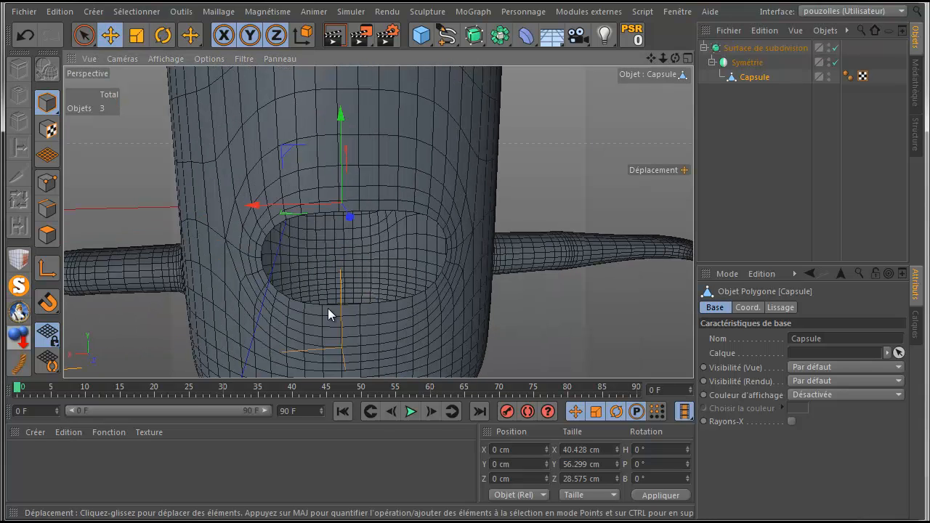
scroll(334, 246, down, 5)
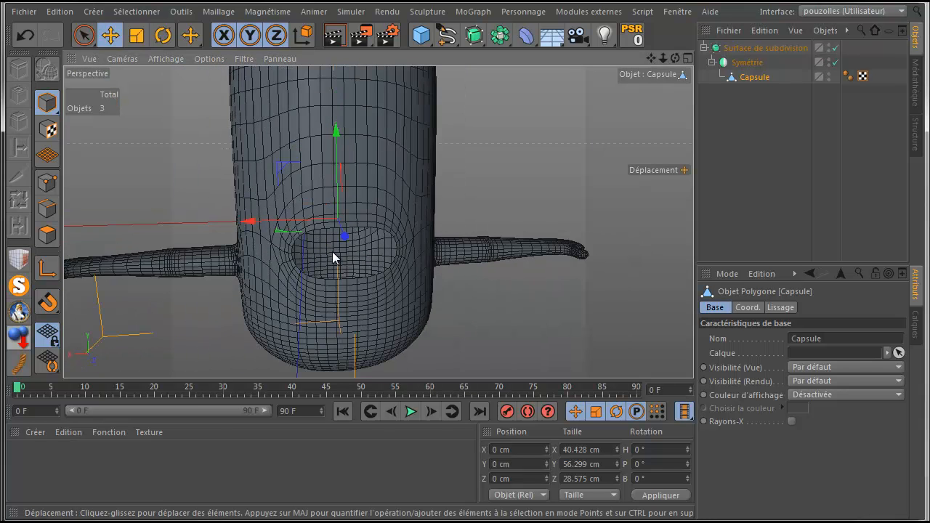
drag(675, 58, 710, 57)
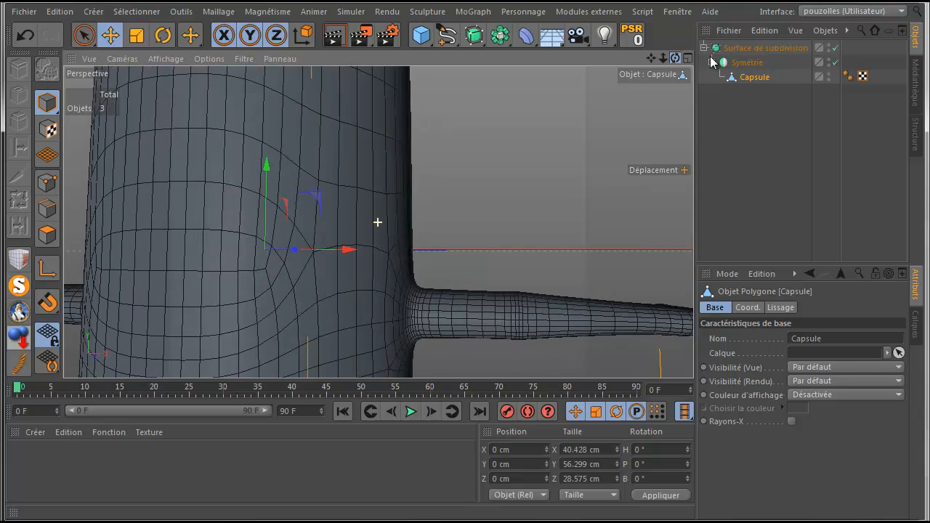
drag(651, 57, 763, 33)
drag(649, 58, 703, 49)
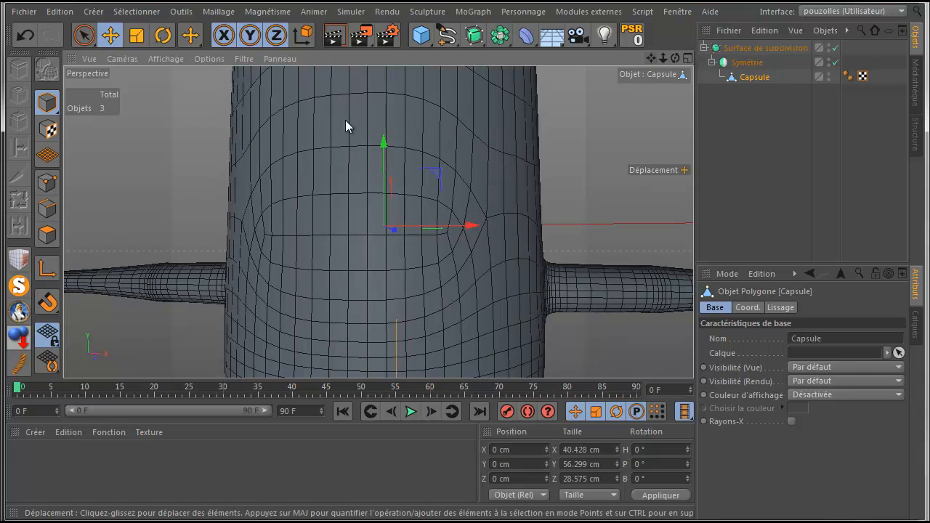
Set the Couteau to Ligne mode for the Capsule, bring its visible-polygon and n-gon options into view, and switch to edge editing
click(42, 183)
click(24, 179)
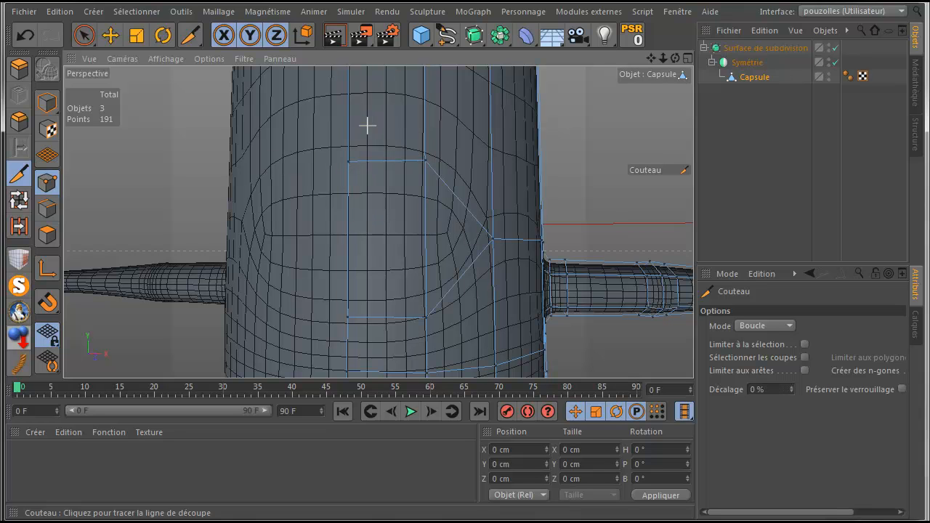
click(788, 326)
click(752, 340)
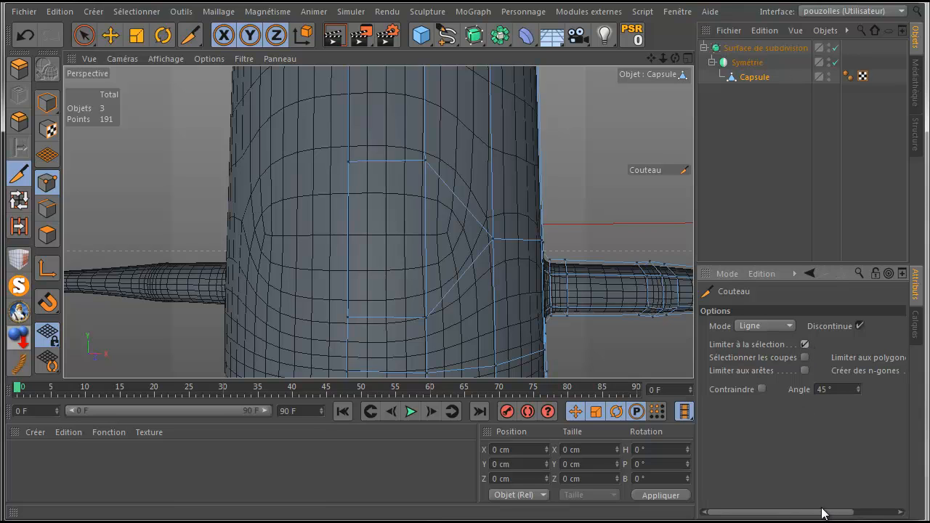
drag(824, 515, 867, 515)
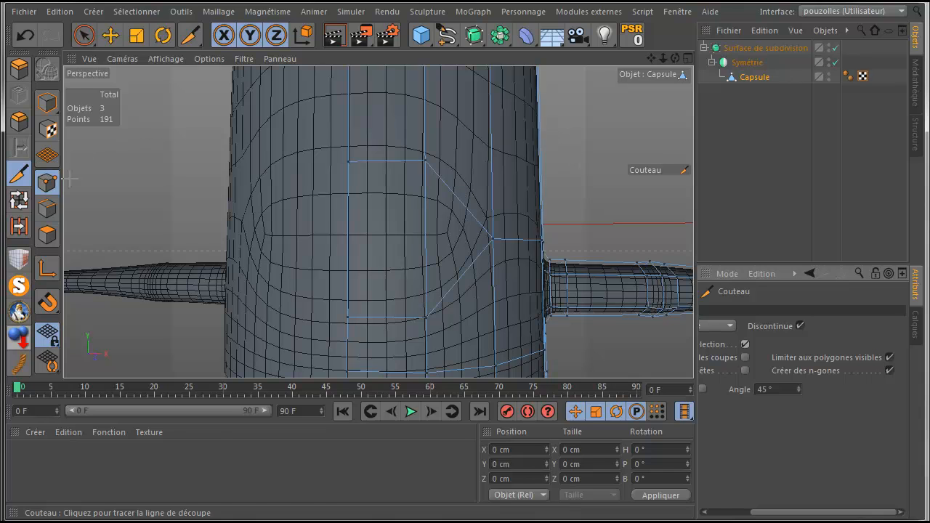
click(47, 208)
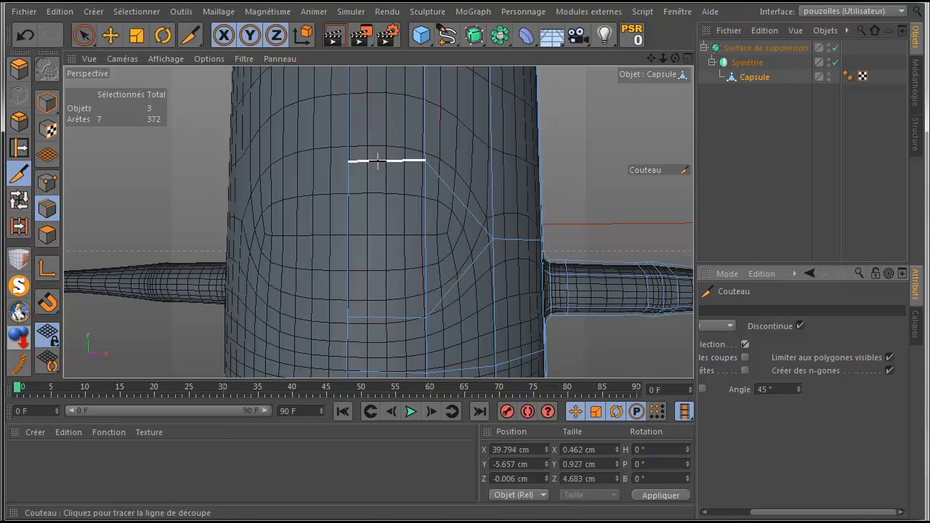
Turn off the Surface de subdivision and dissolve the four edges outlining the half hexagon on the Capsule's back
click(111, 35)
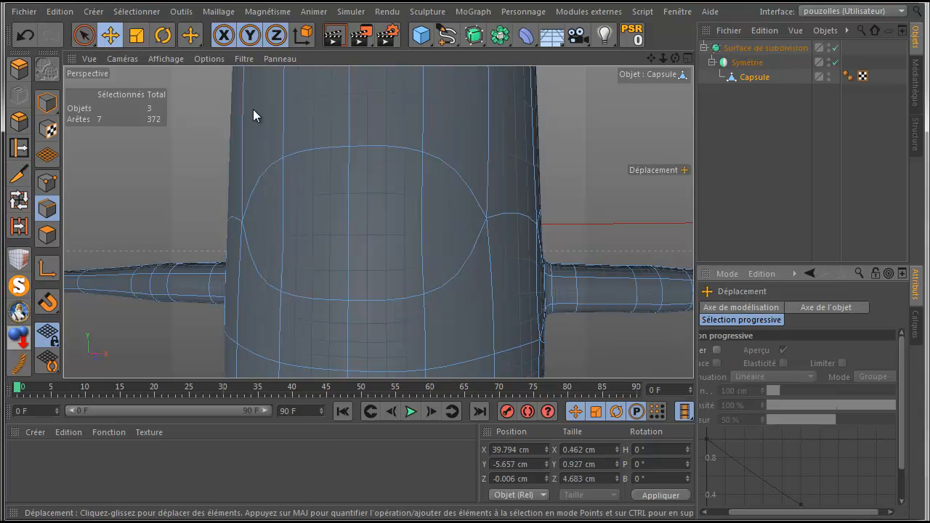
click(835, 48)
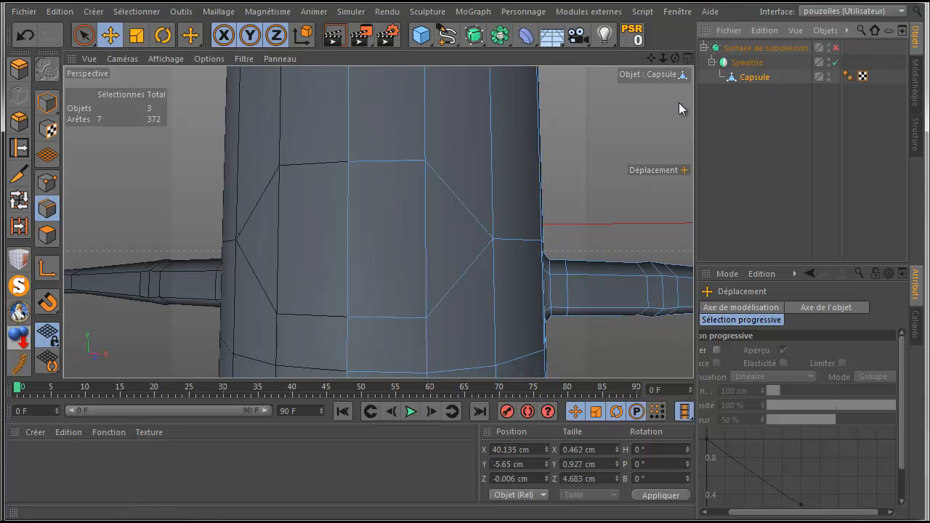
click(386, 160)
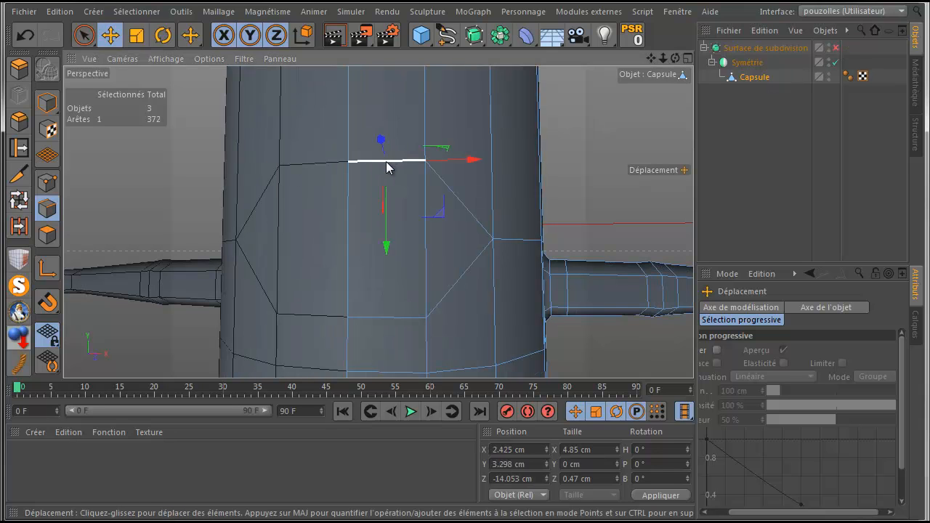
shift+click(458, 198)
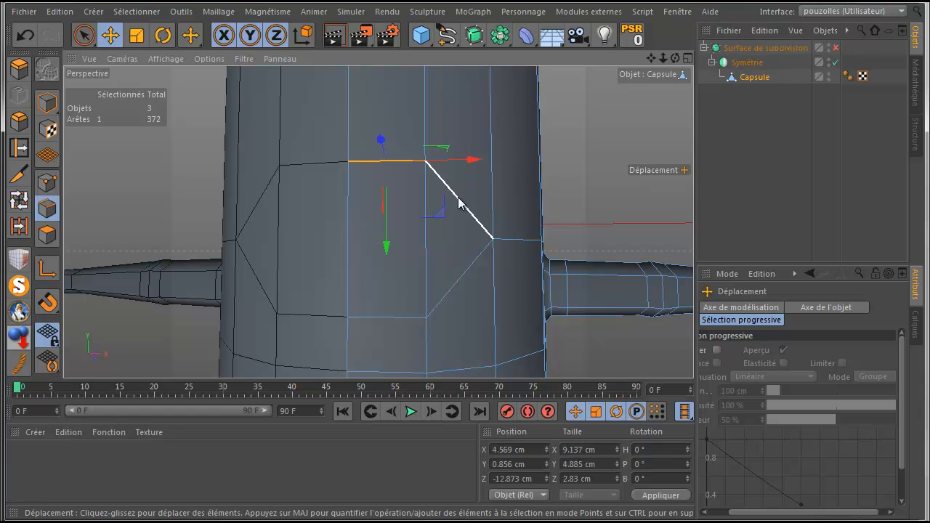
shift+click(448, 291)
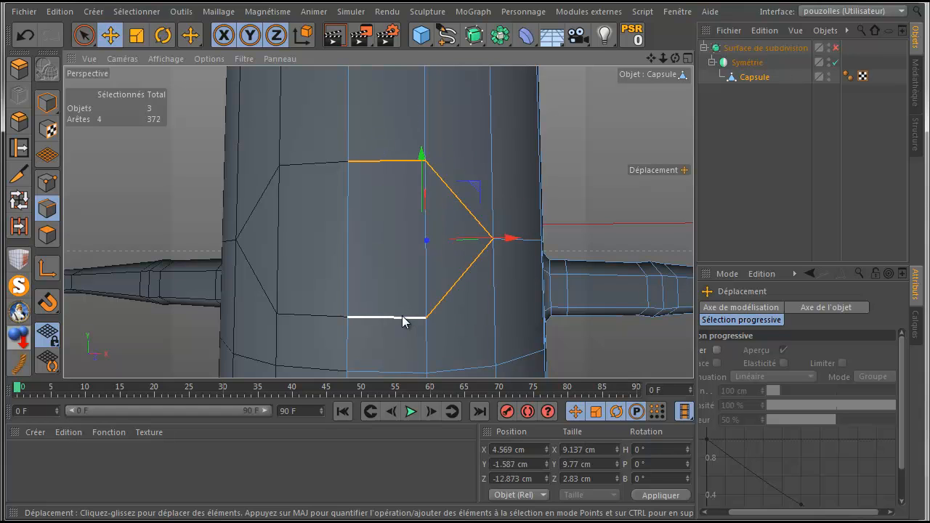
right_click(382, 239)
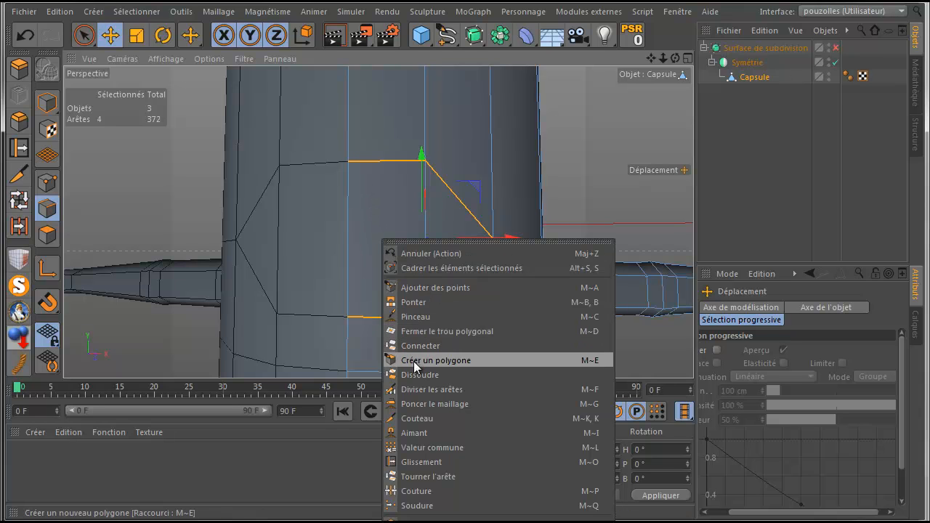
click(417, 374)
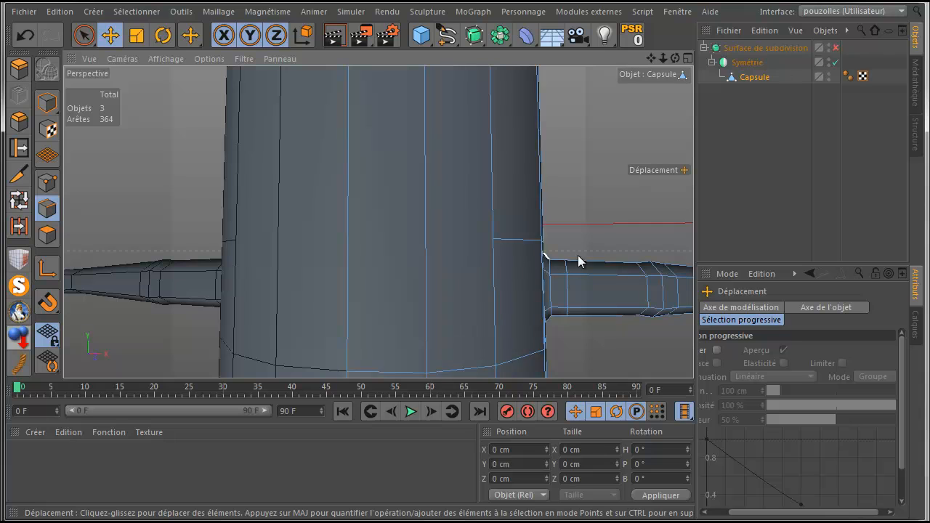
Cut a horizontal line across the Capsule's back with the Couteau, from the end of the existing side edge past the centre seam
click(18, 173)
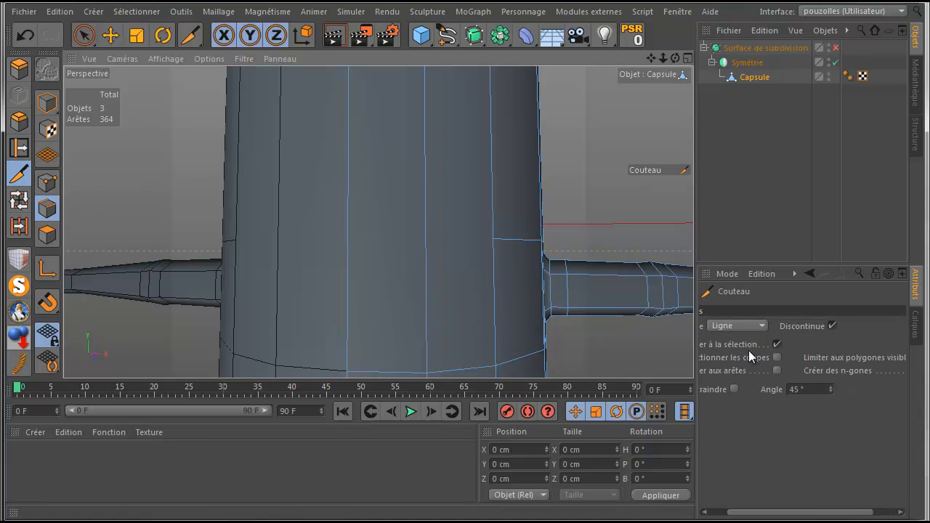
drag(804, 515, 827, 515)
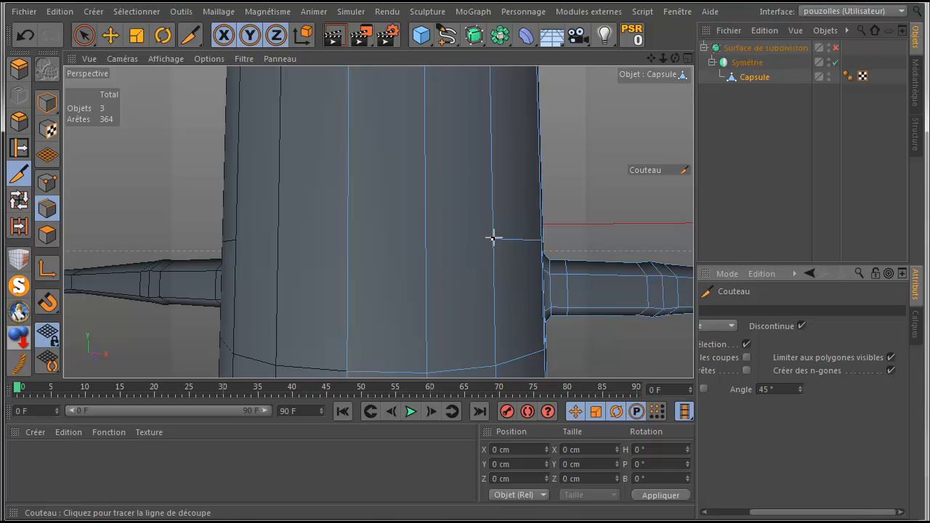
drag(493, 239, 290, 242)
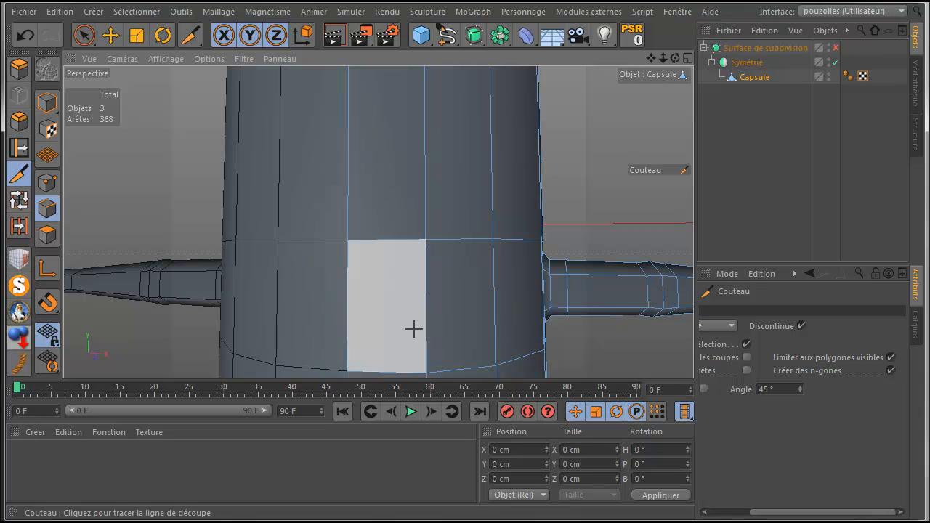
Turn the Surface de subdivision back on with the model seen from the front, and deselect all objects
scroll(415, 327, down, 3)
scroll(420, 326, down, 2)
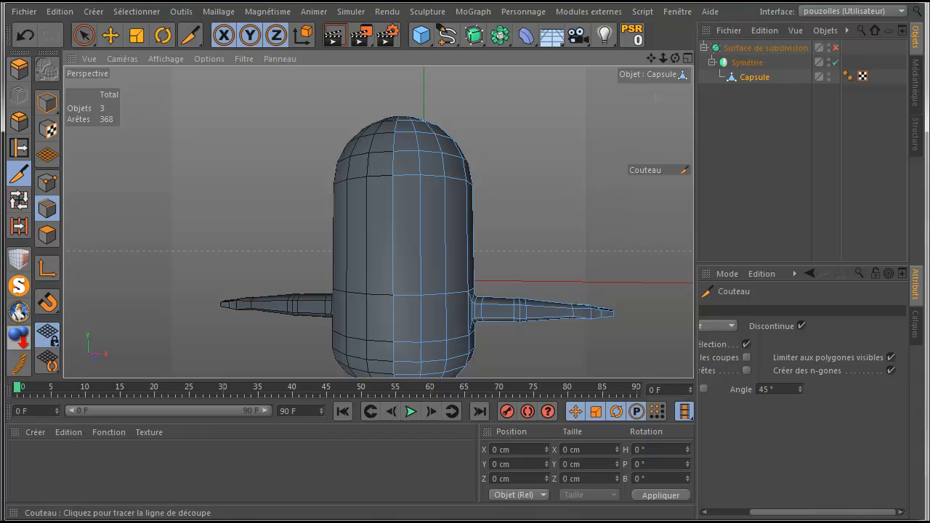
drag(676, 62, 279, 45)
scroll(558, 209, down, 3)
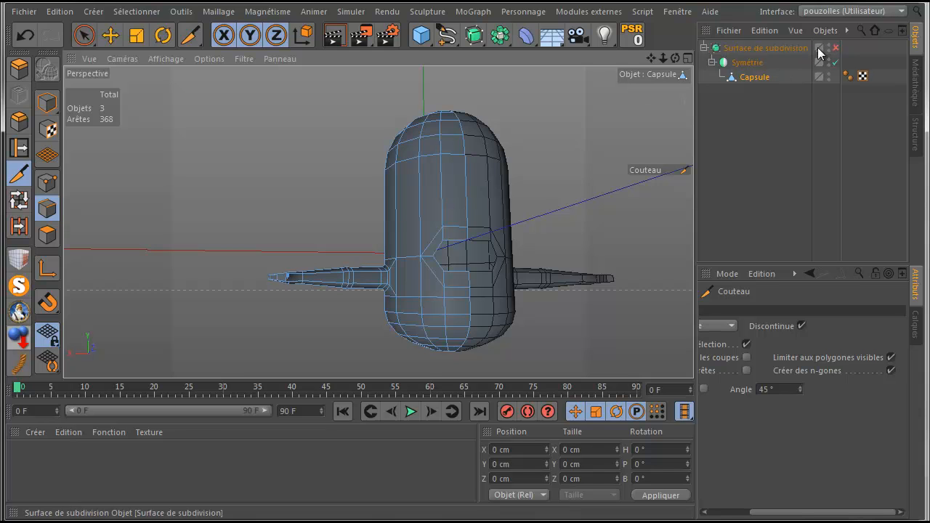
click(835, 48)
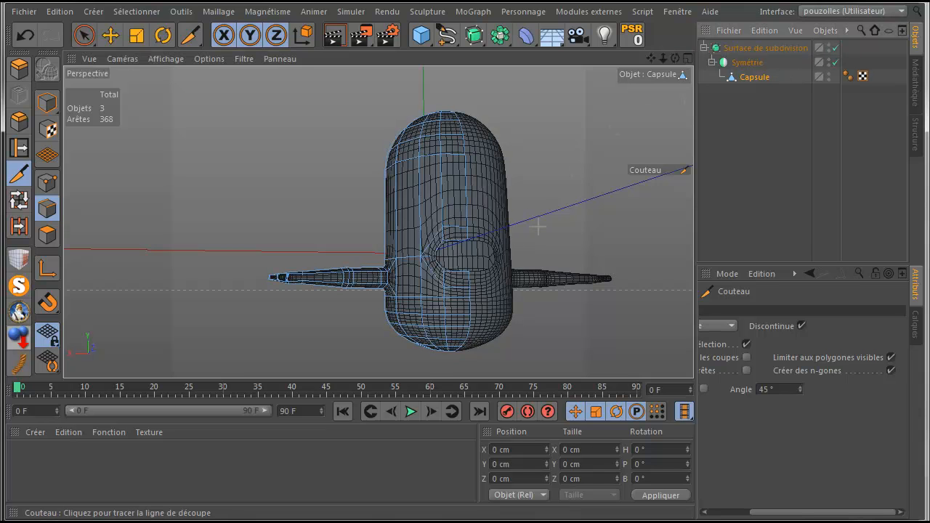
click(748, 161)
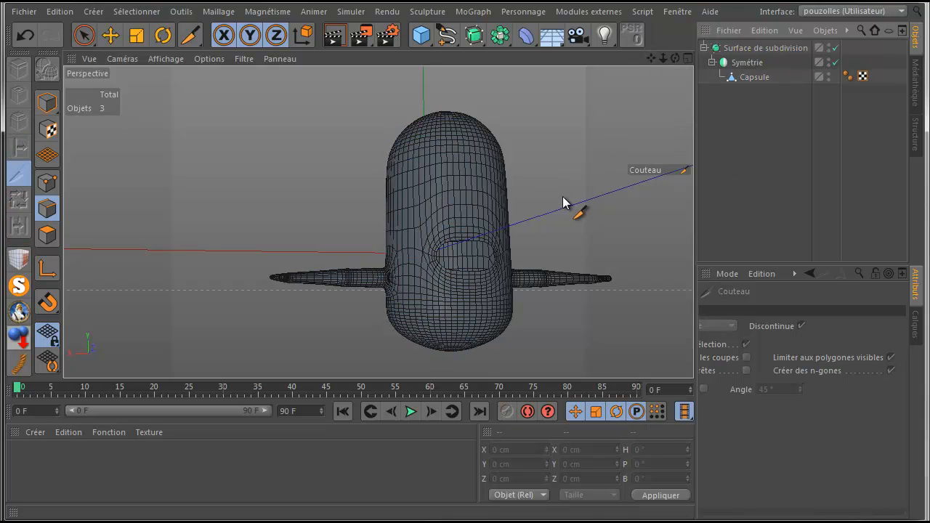
Frame the mouth area and render the active view to examine the smoothed surface
scroll(561, 206, up, 5)
scroll(560, 207, down, 1)
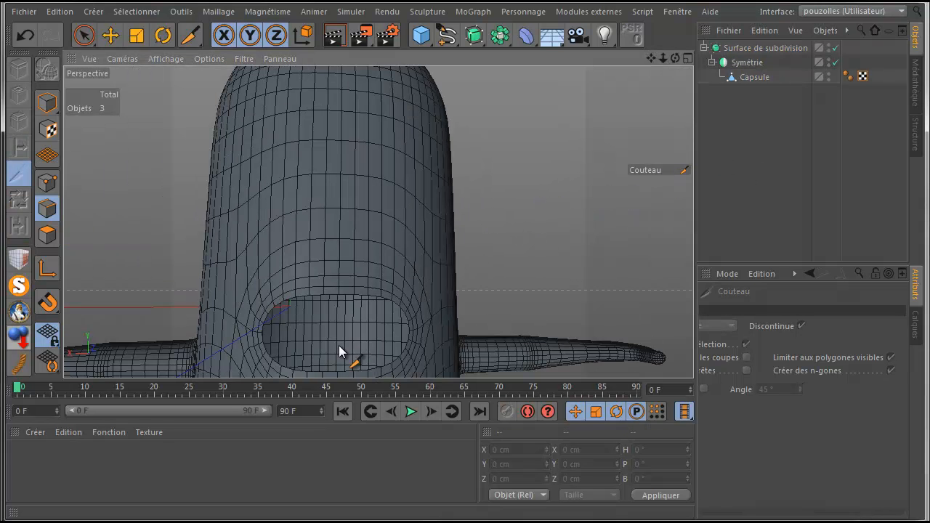
drag(650, 58, 658, 29)
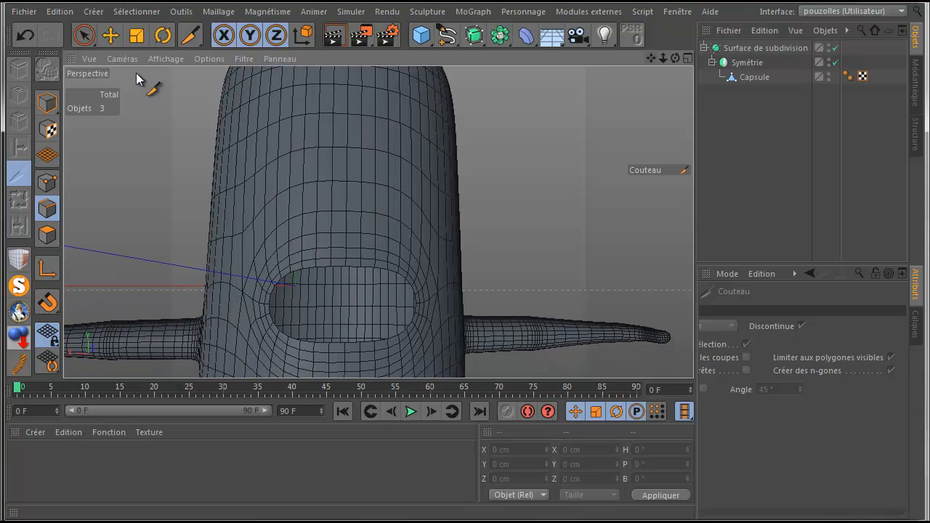
click(110, 35)
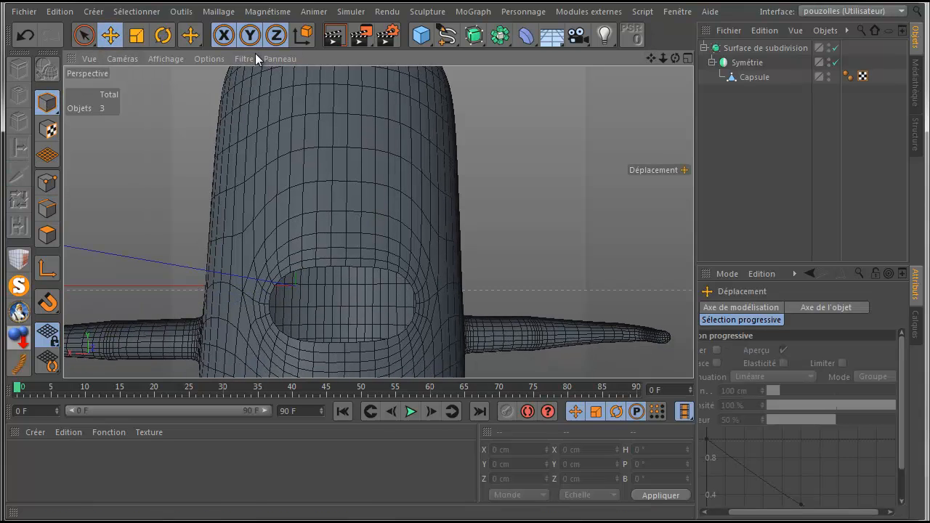
click(333, 34)
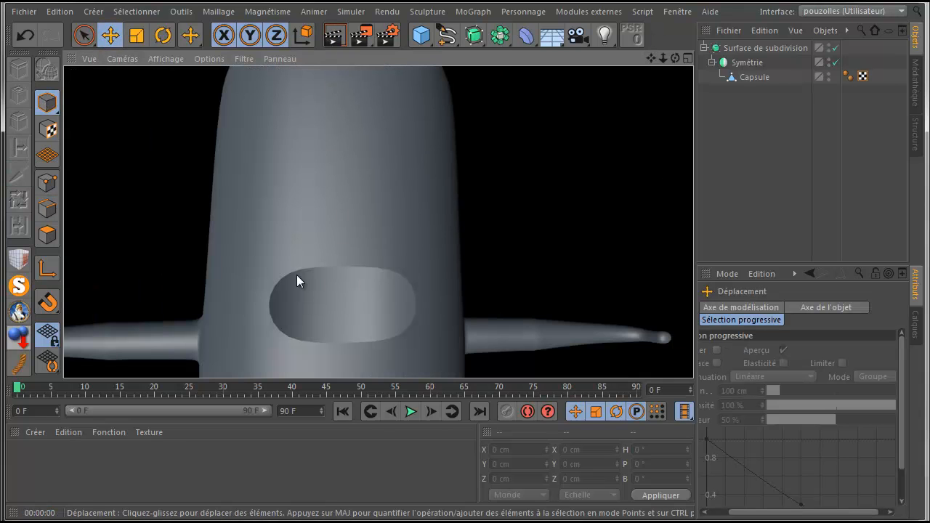
scroll(574, 227, down, 5)
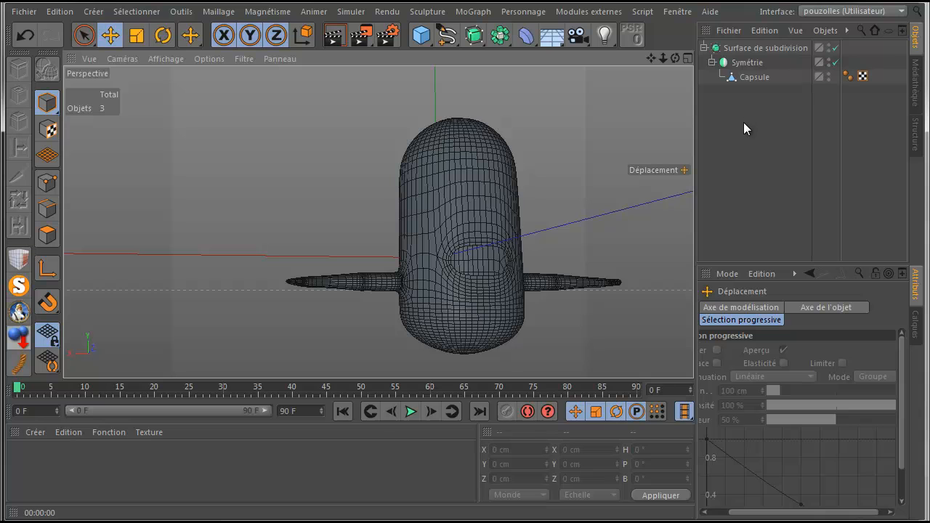
Add a cube to the scene and isolate it with MagicSolo
click(748, 48)
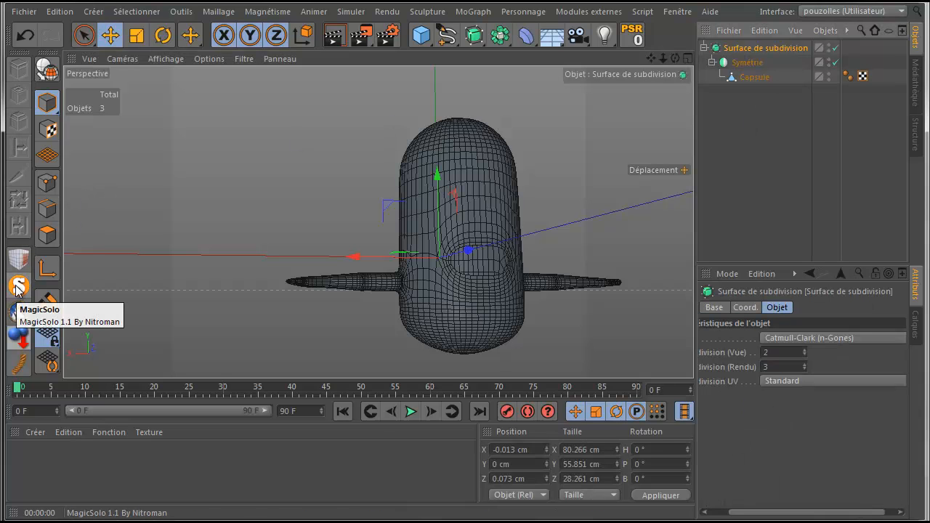
click(728, 127)
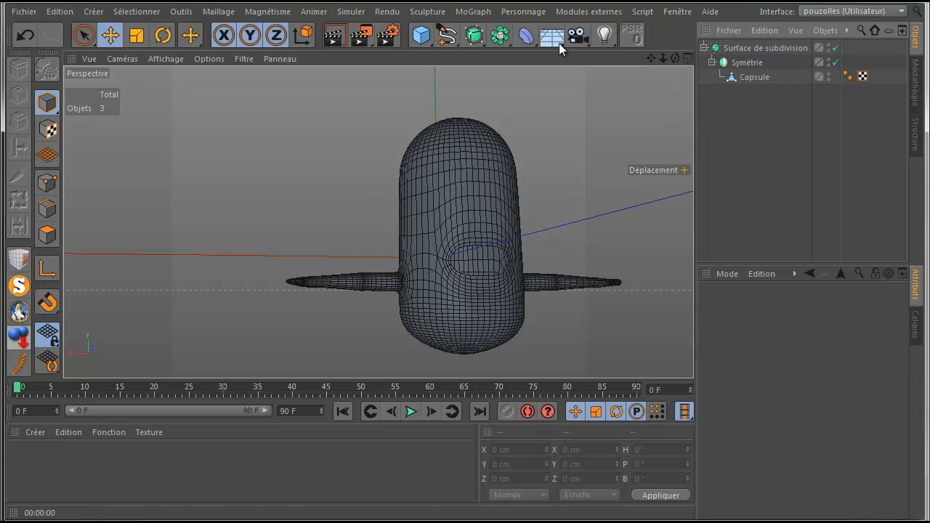
click(421, 35)
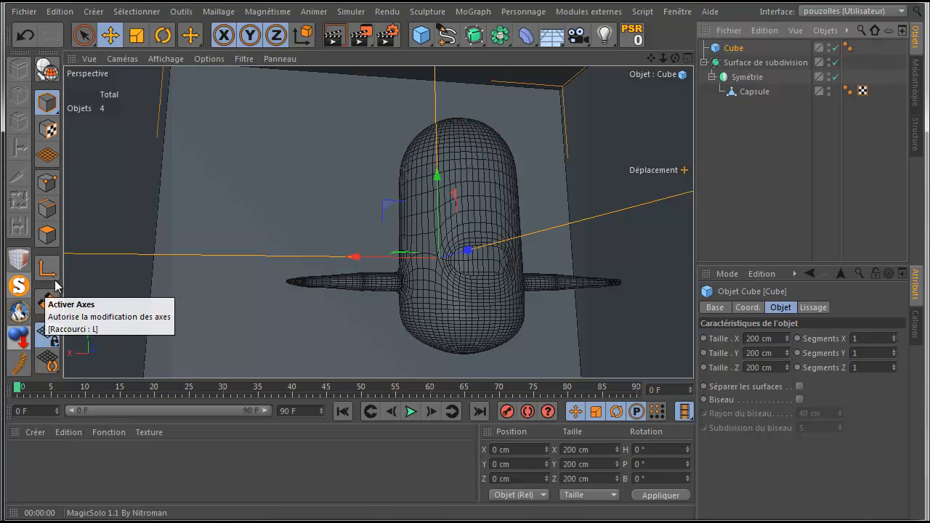
click(18, 288)
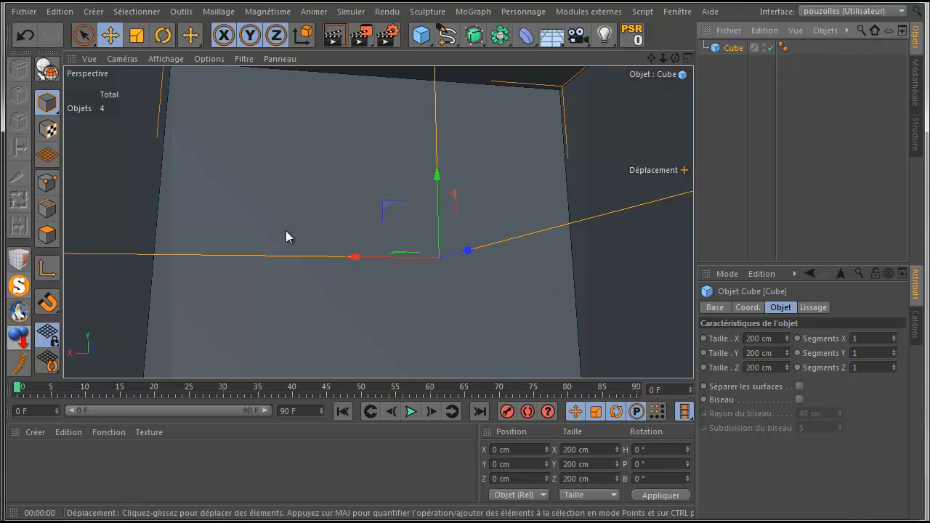
Duplicate the isolated cube twice in the object hierarchy
scroll(390, 227, down, 10)
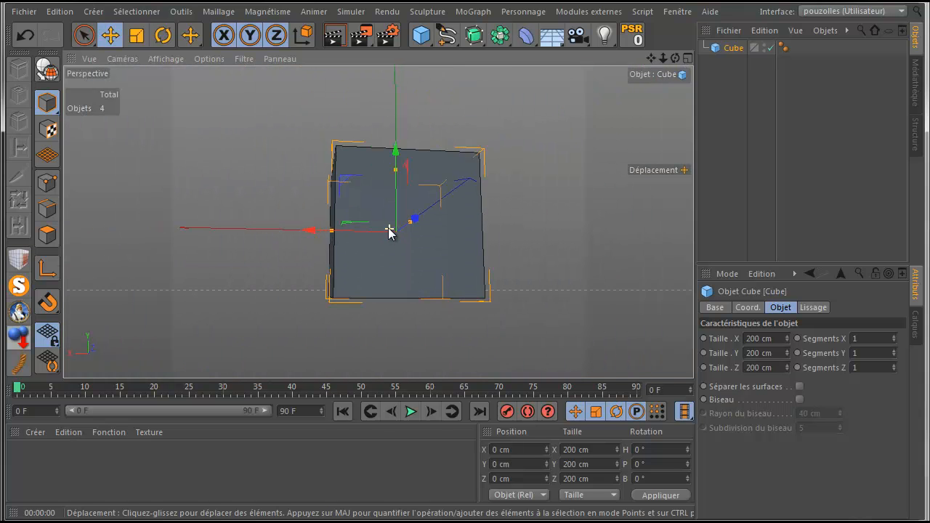
drag(652, 58, 519, 254)
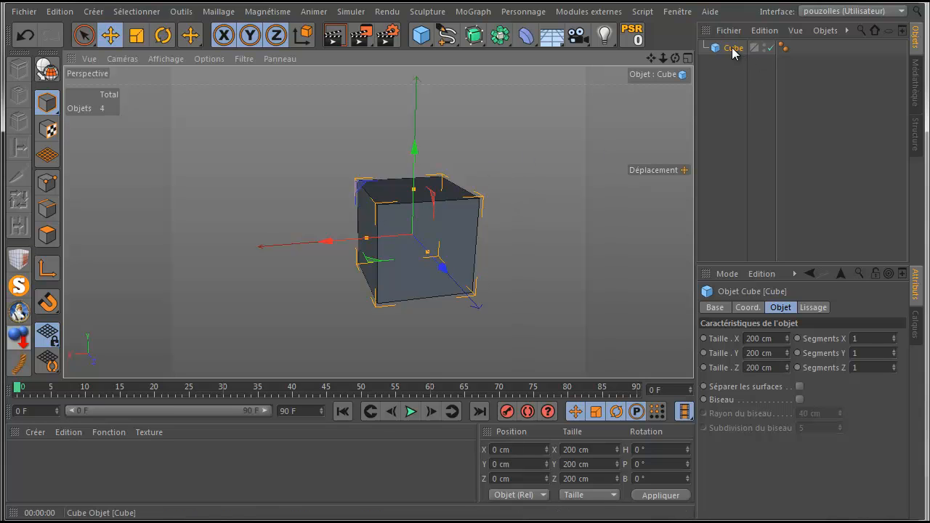
ctrl+drag(734, 53, 736, 129)
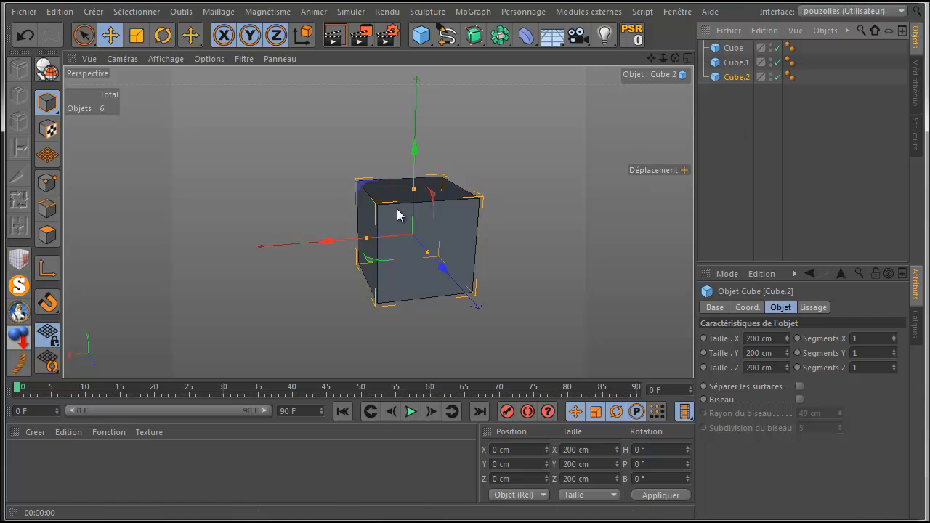
Spread the three cubes apart: Cube.2 to X about 389 cm, Cube.1 to Y about 303 and Z about 457 cm, Cube to Z about -1033 cm
drag(329, 240, 136, 276)
click(733, 64)
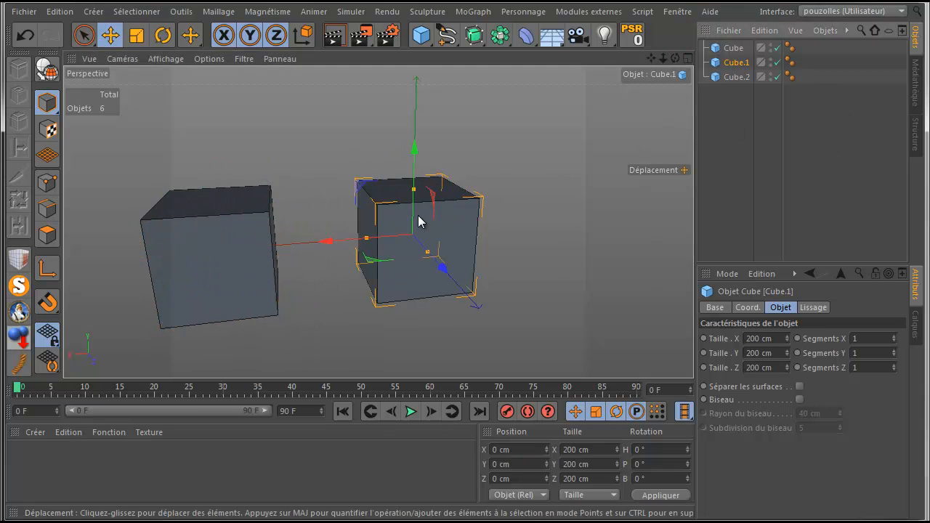
drag(429, 203, 619, 36)
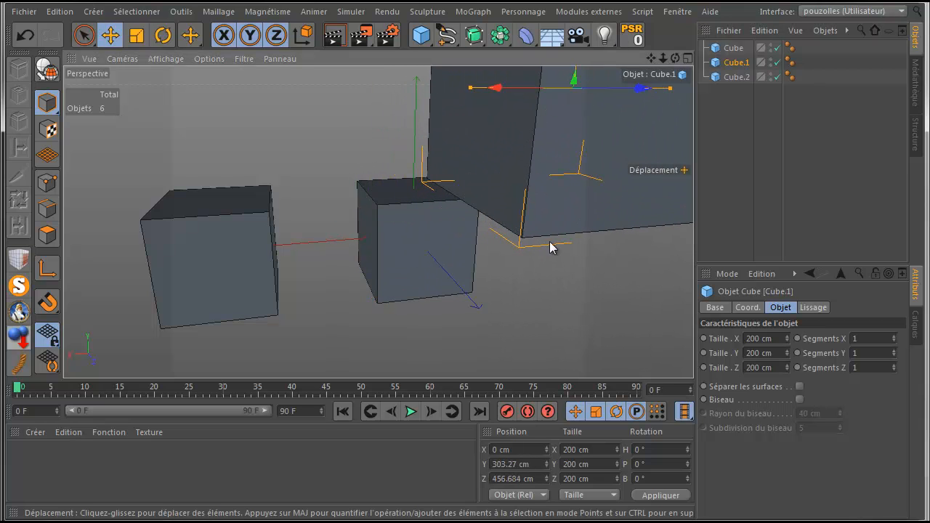
click(418, 268)
drag(440, 270, 329, 191)
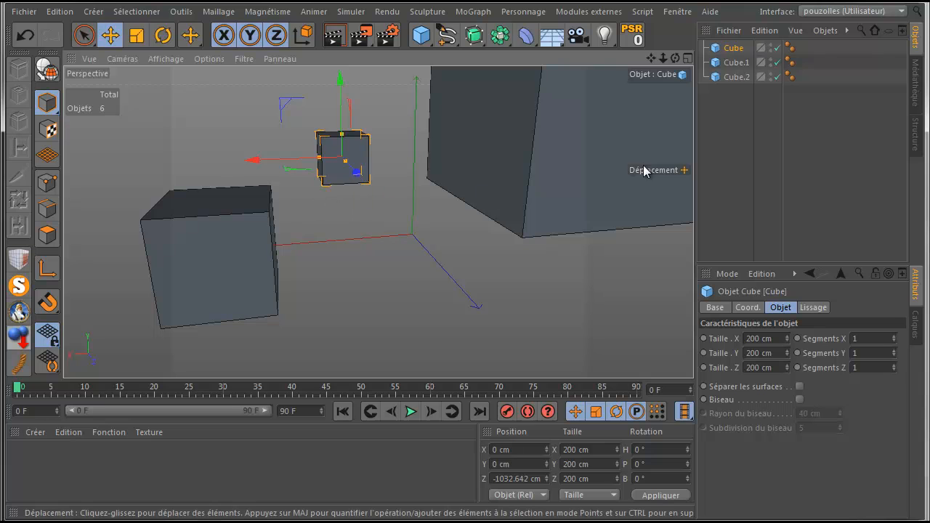
Return Cube.1 to the origin with Réinitialiser PER and show the Grille in the viewport
click(736, 63)
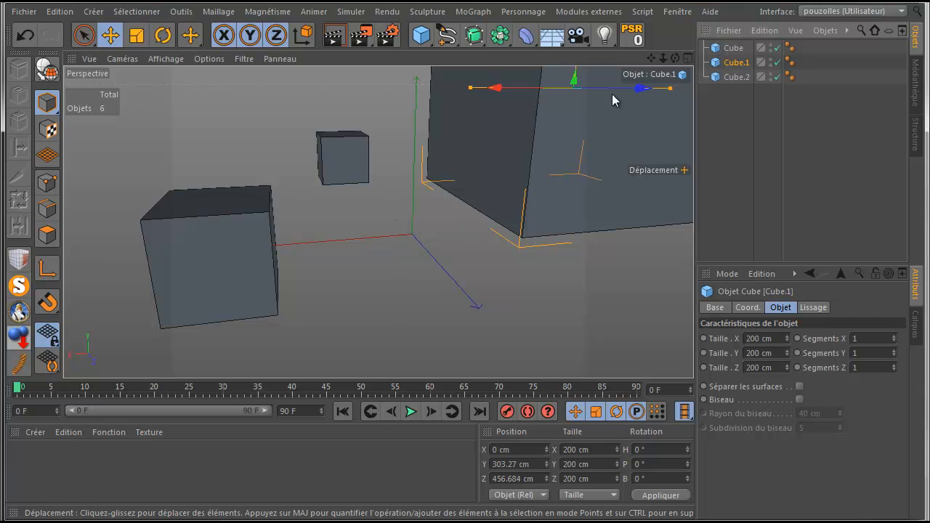
click(631, 38)
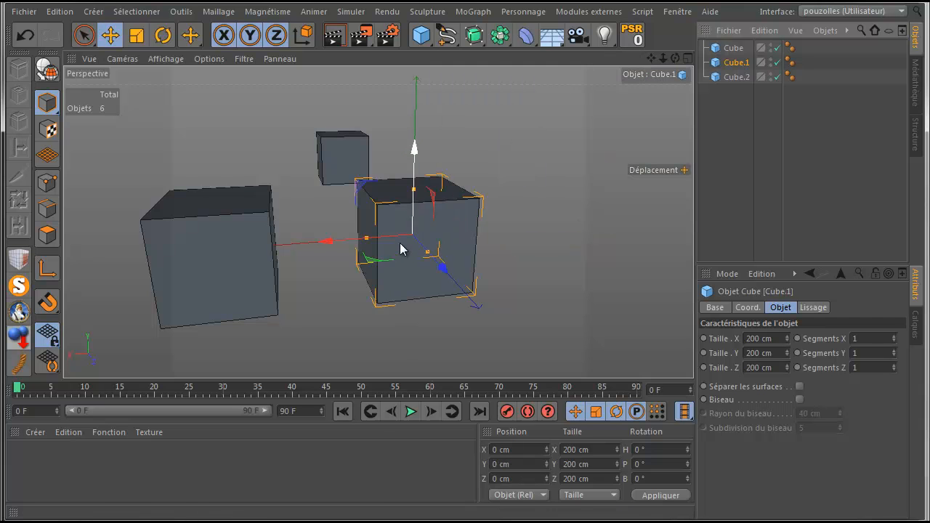
click(242, 60)
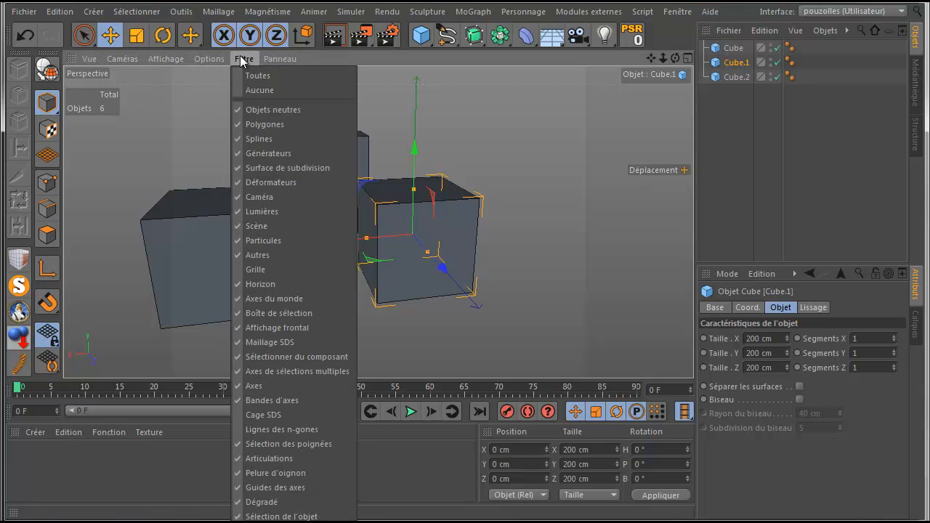
click(255, 270)
mouse_move(675, 58)
mouse_down()
mouse_move(638, 43)
mouse_move(668, 59)
mouse_up()
Reset Cube.2 to the origin, then slide it along positive X and Cube.1 to X about -575 cm
click(734, 76)
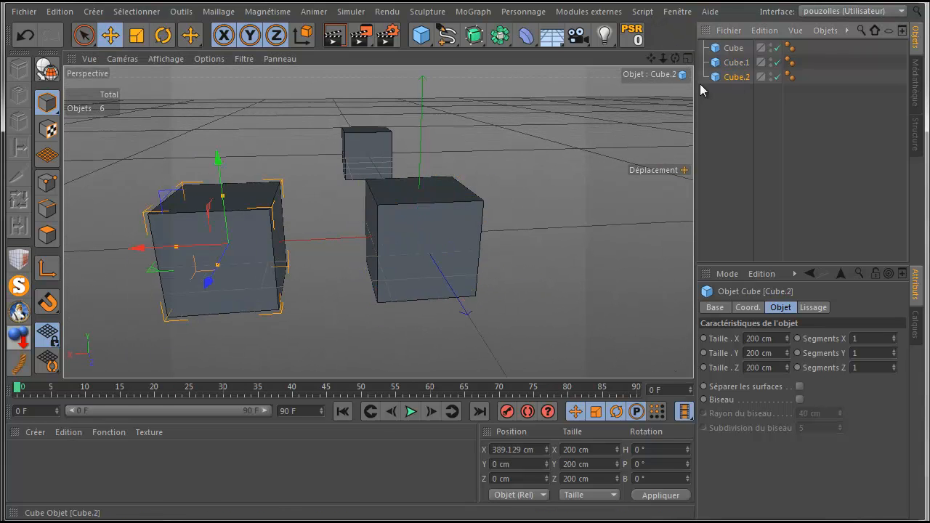
click(632, 35)
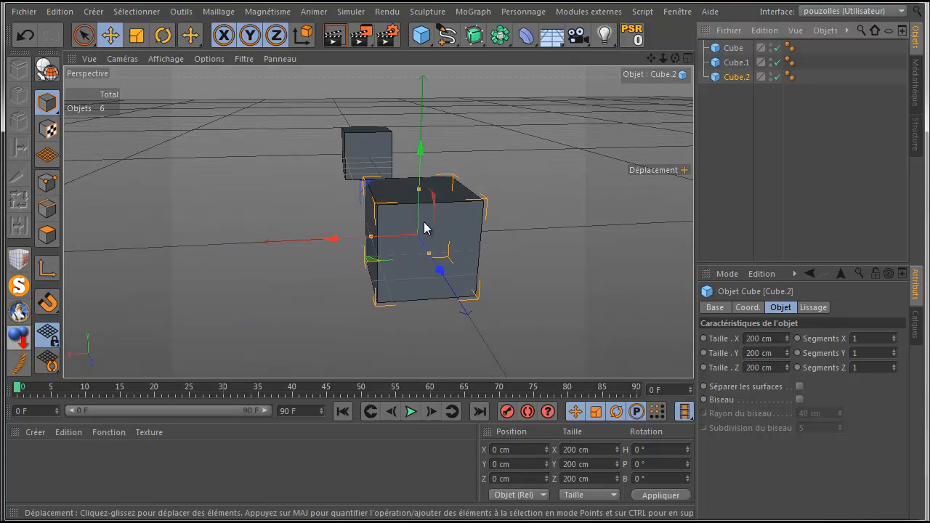
drag(323, 241, 162, 242)
click(738, 63)
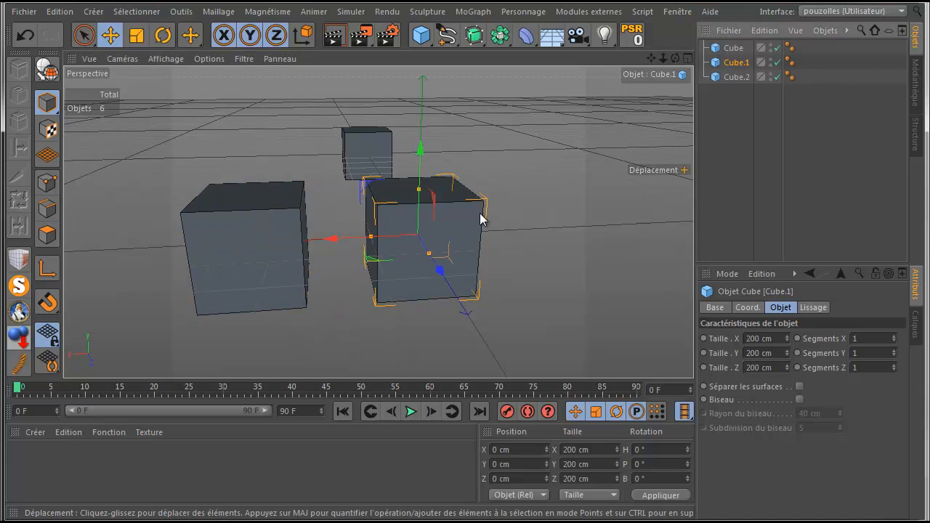
drag(338, 235, 587, 244)
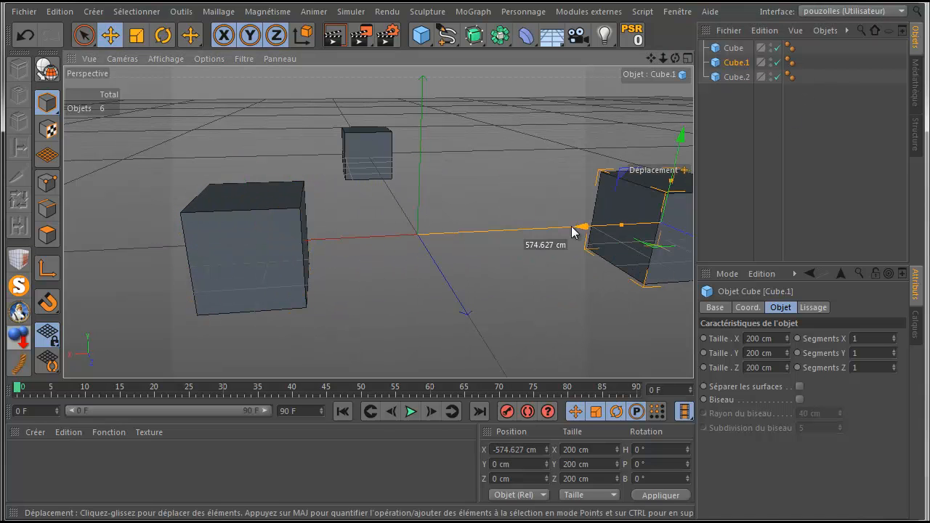
Add a cone at the origin and stretch its height to about 357 cm
click(422, 36)
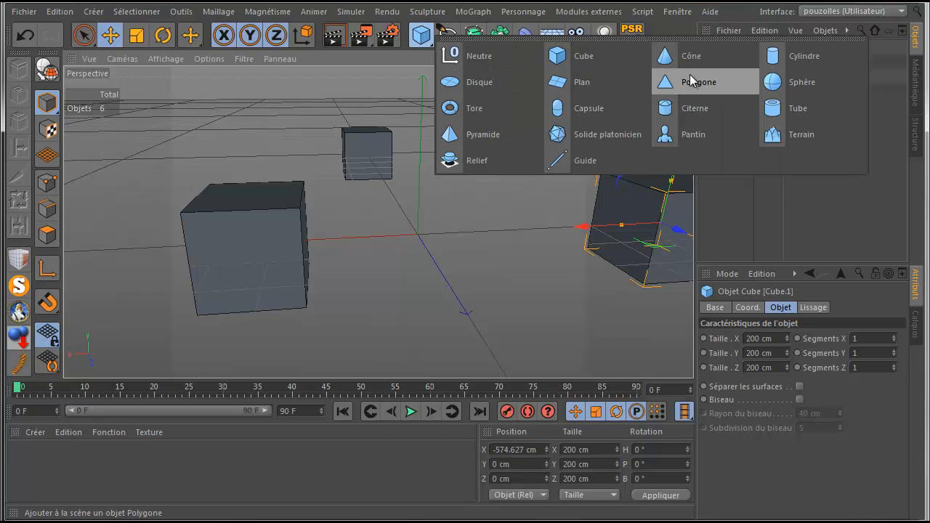
click(669, 58)
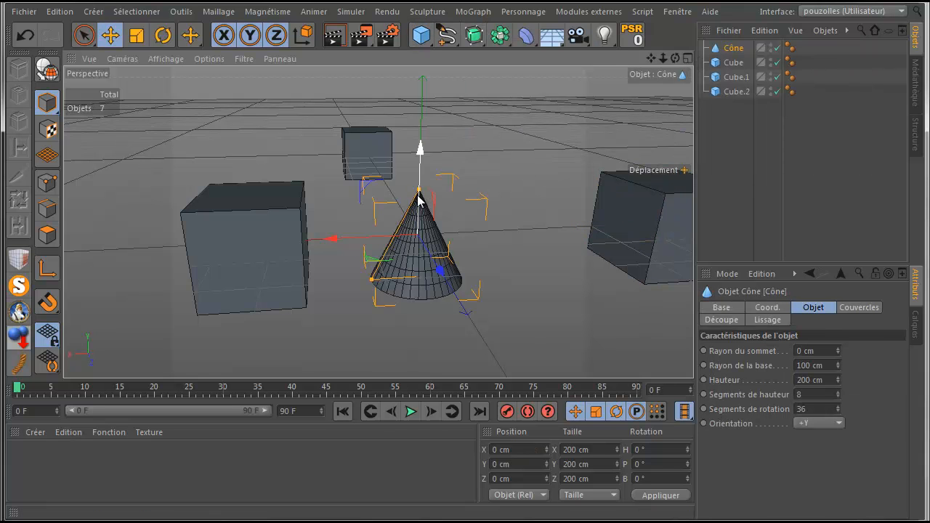
drag(419, 195, 436, 156)
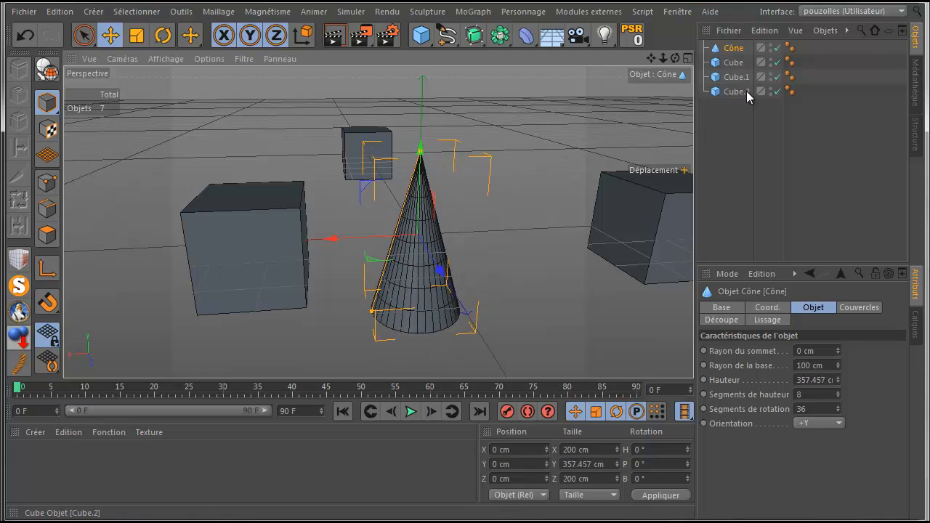
Delete Cube and Cube.1 from the scene
click(735, 64)
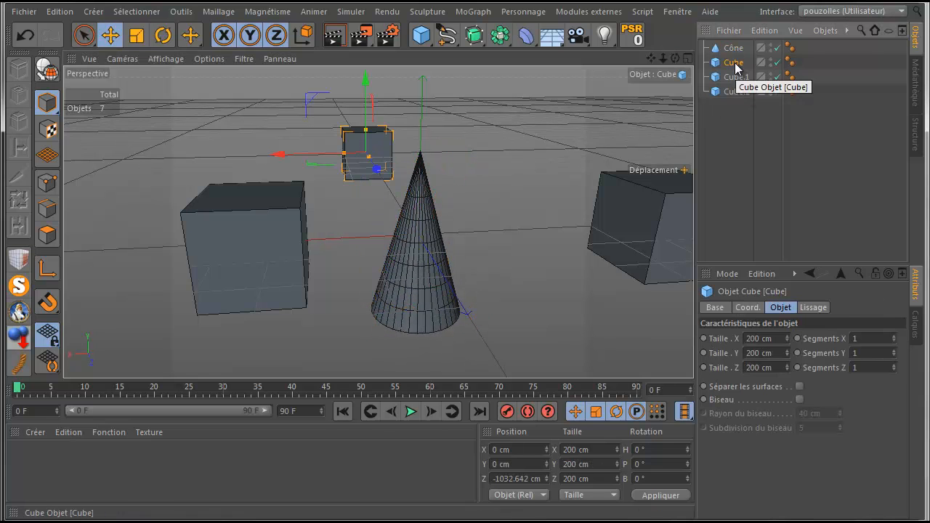
key(Delete)
click(735, 64)
key(Delete)
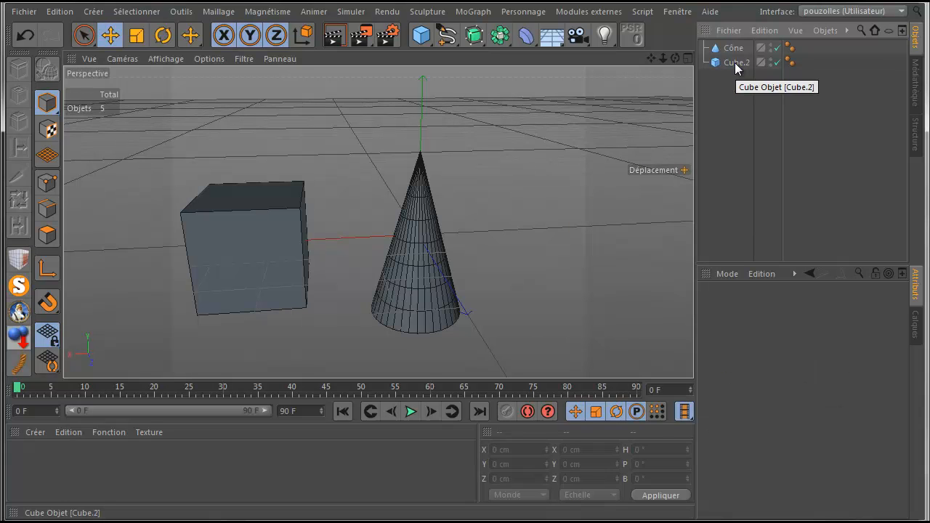
Move Cube.2 behind the cone to about X 256, Y -248 and Z -1262 cm
click(735, 62)
drag(196, 268, 248, 156)
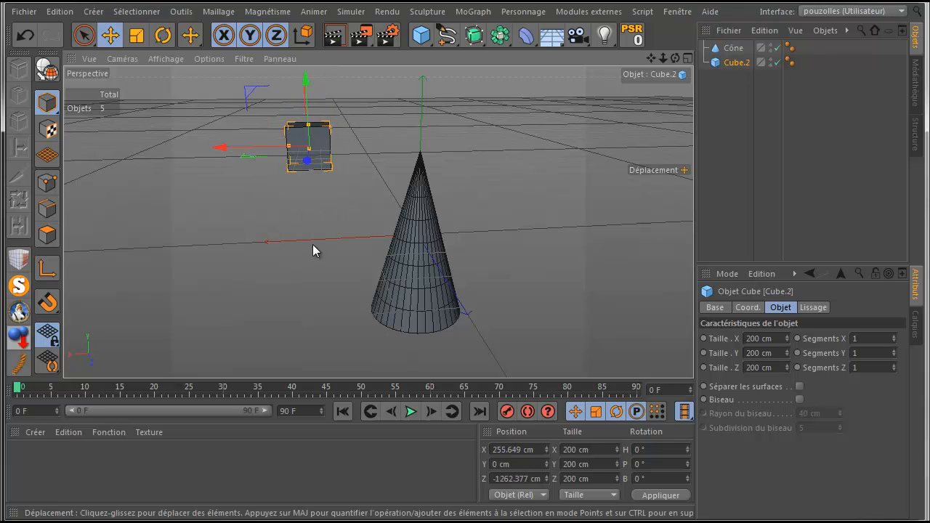
drag(308, 80, 308, 132)
Make the cone a child of Cube.2 and reset its coordinates to the parent with Réinitialiser PER
click(418, 276)
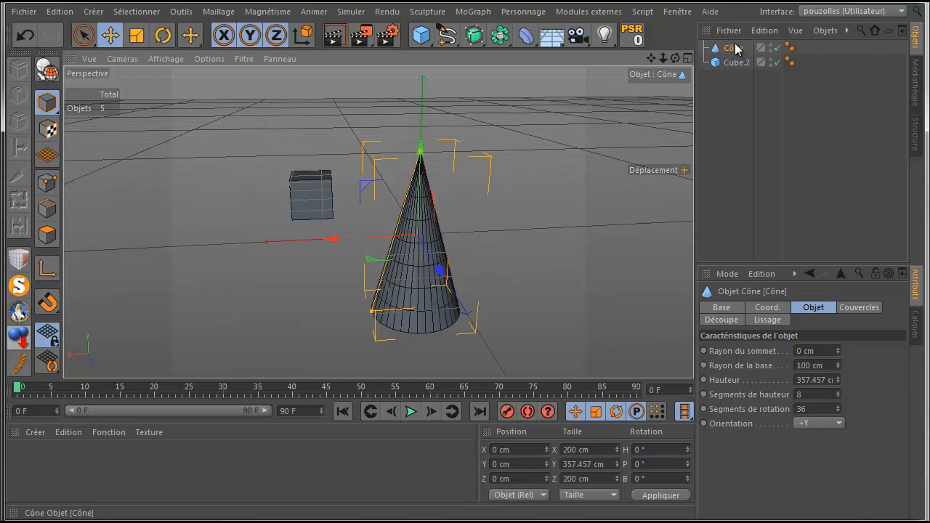
drag(735, 47, 737, 64)
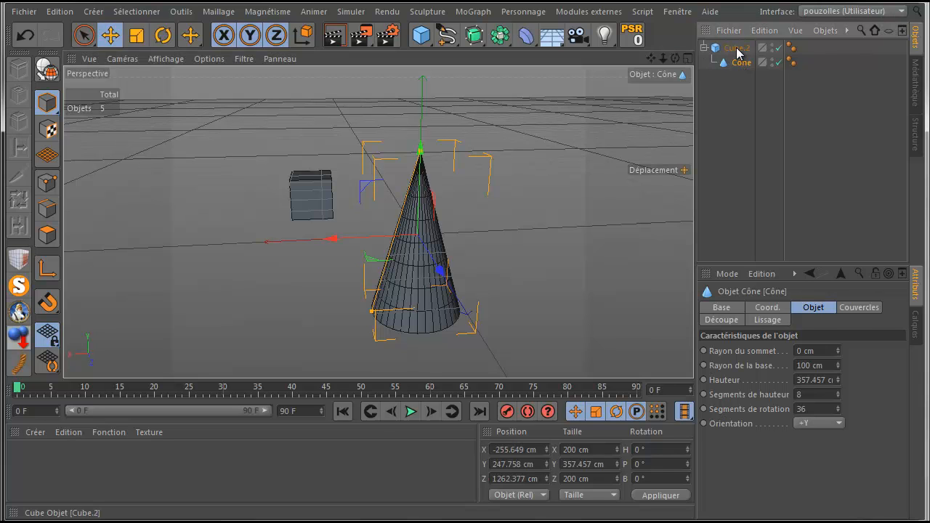
click(737, 48)
click(741, 64)
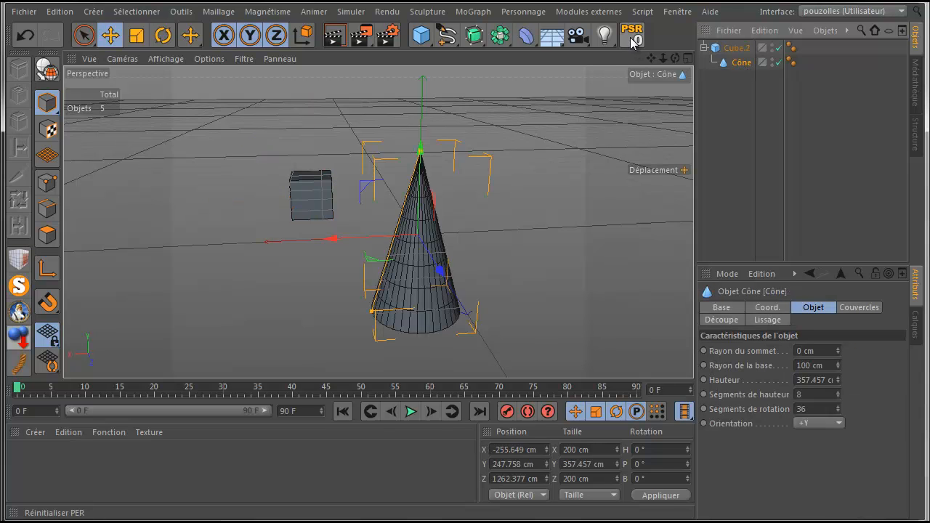
click(632, 38)
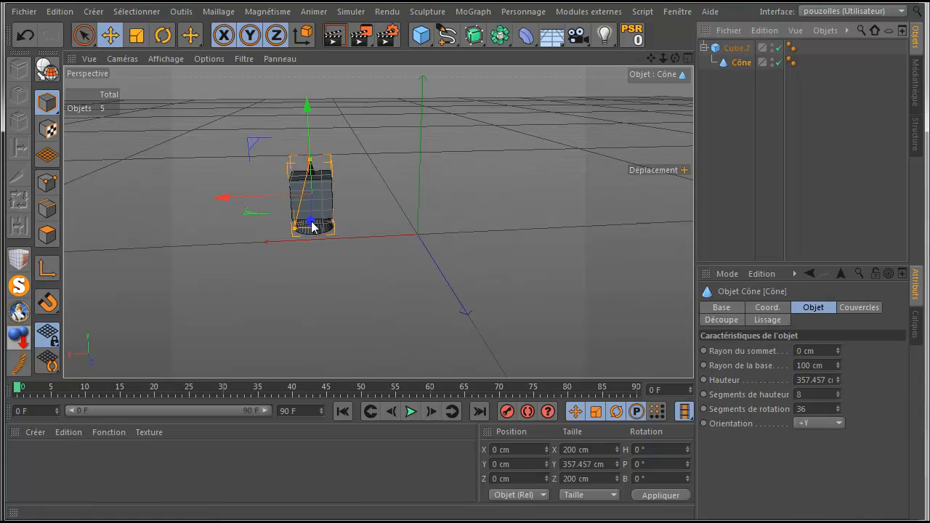
scroll(311, 207, up, 2)
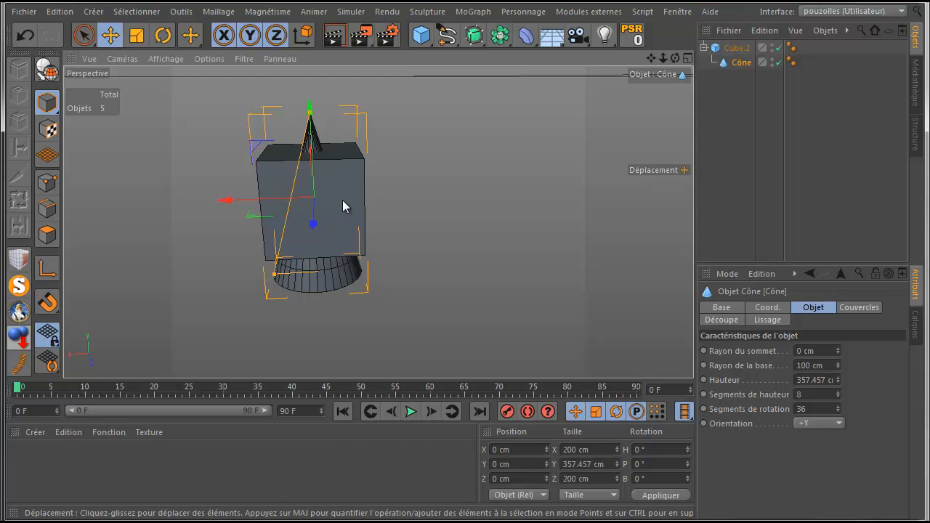
Move the child cone to X about -455 cm relative to Cube.2, then reset it to its parent's origin
click(737, 48)
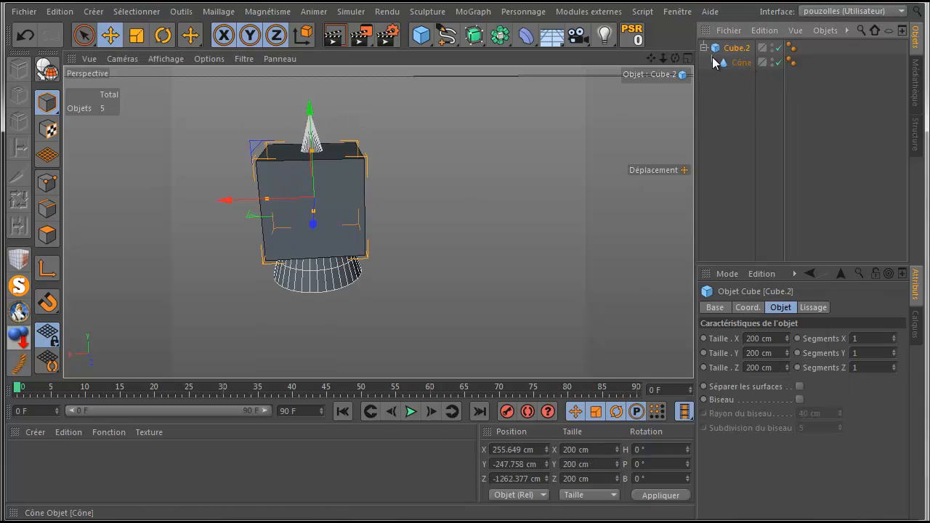
click(741, 62)
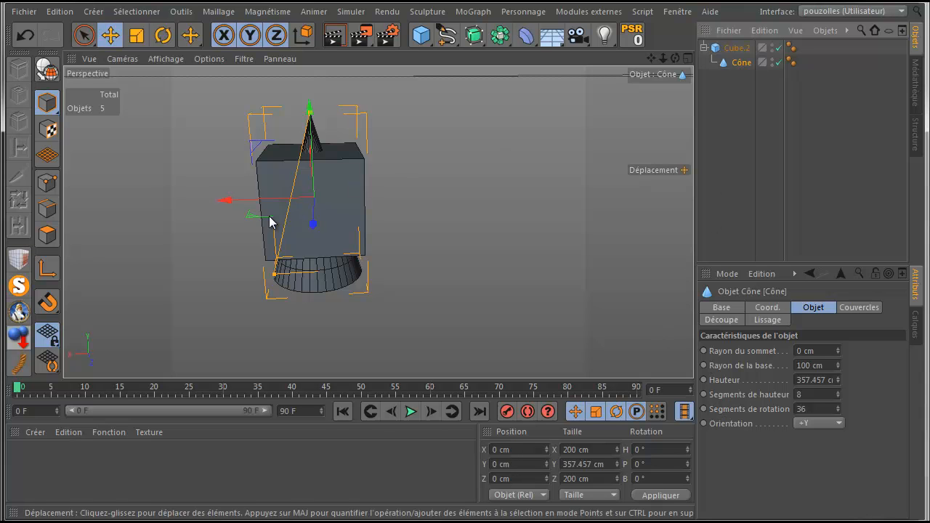
drag(225, 202, 434, 200)
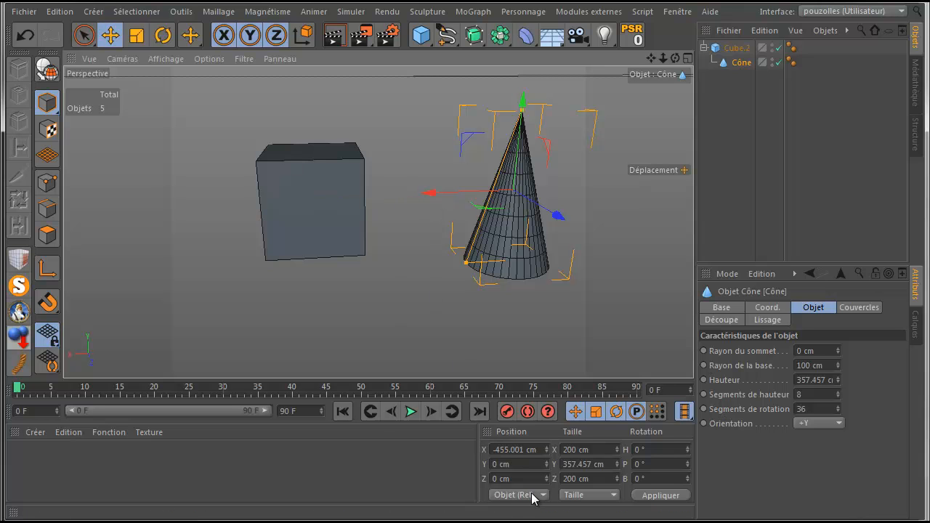
click(633, 40)
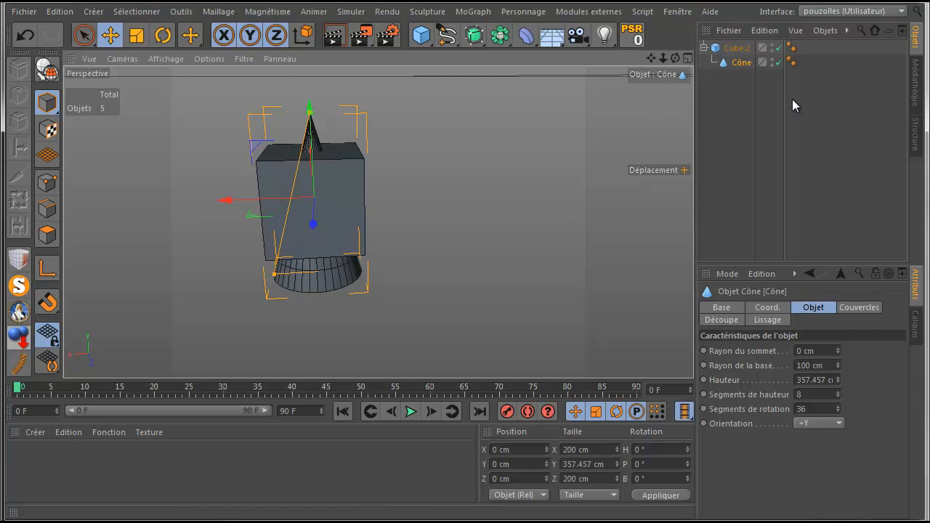
Take the cone out of Cube.2's hierarchy and slide it along X to about -294 cm
click(736, 48)
click(738, 63)
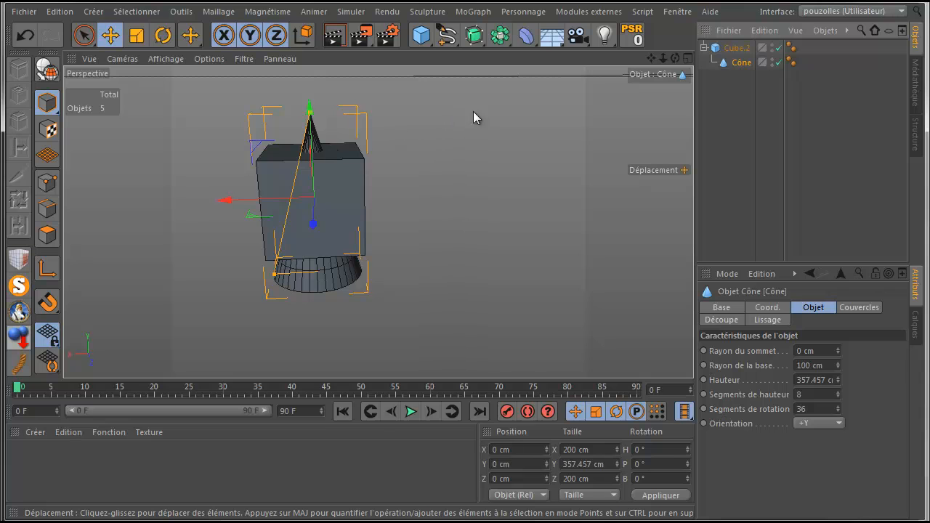
click(604, 103)
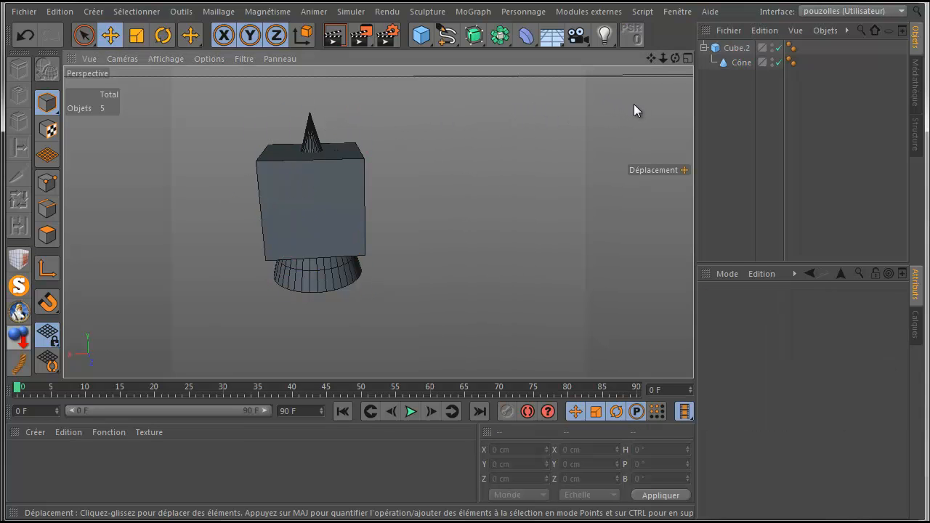
drag(651, 58, 465, 168)
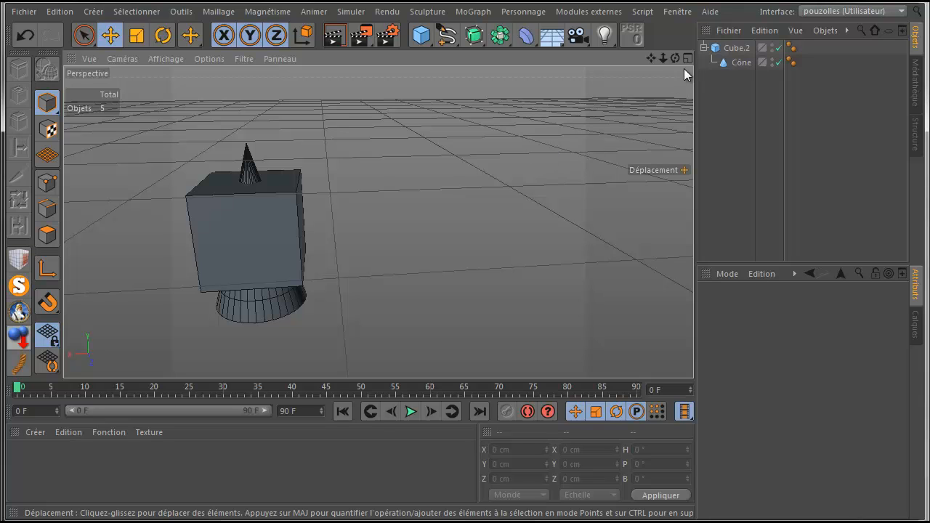
drag(734, 62, 736, 55)
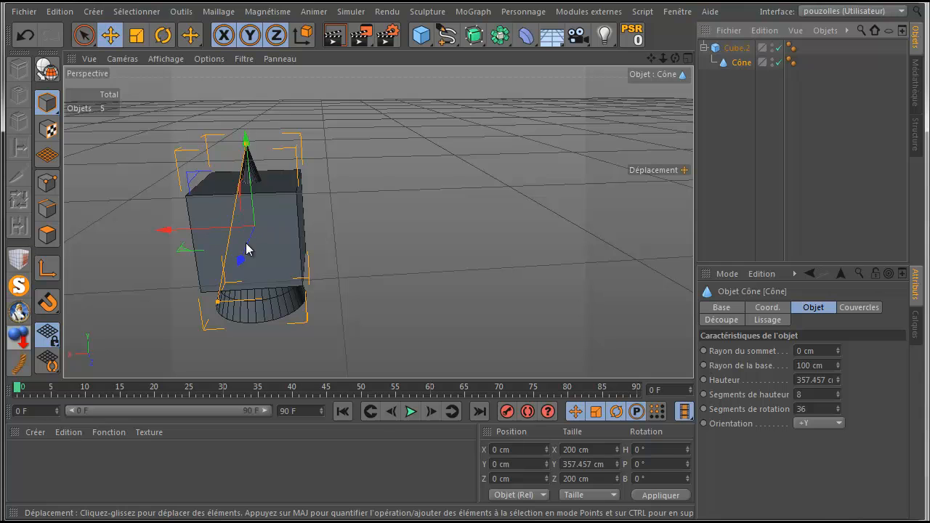
drag(738, 62, 733, 91)
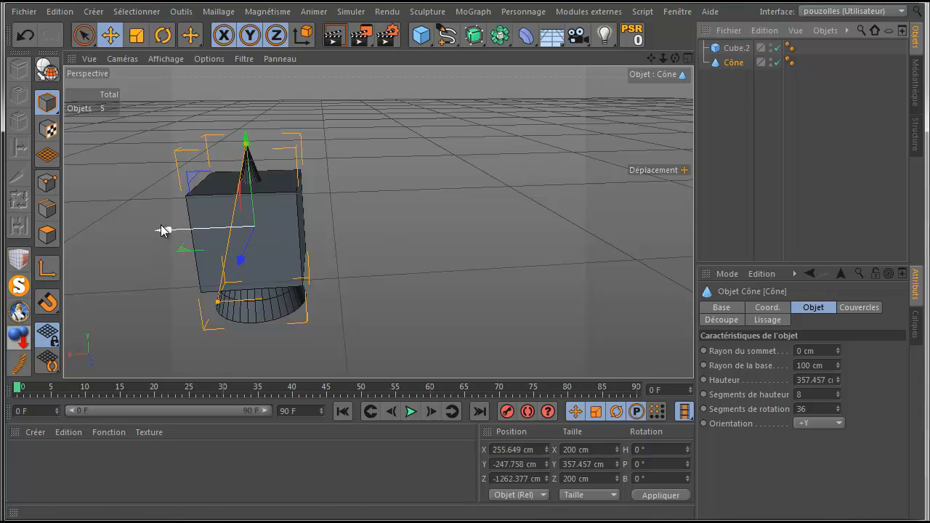
drag(161, 229, 407, 220)
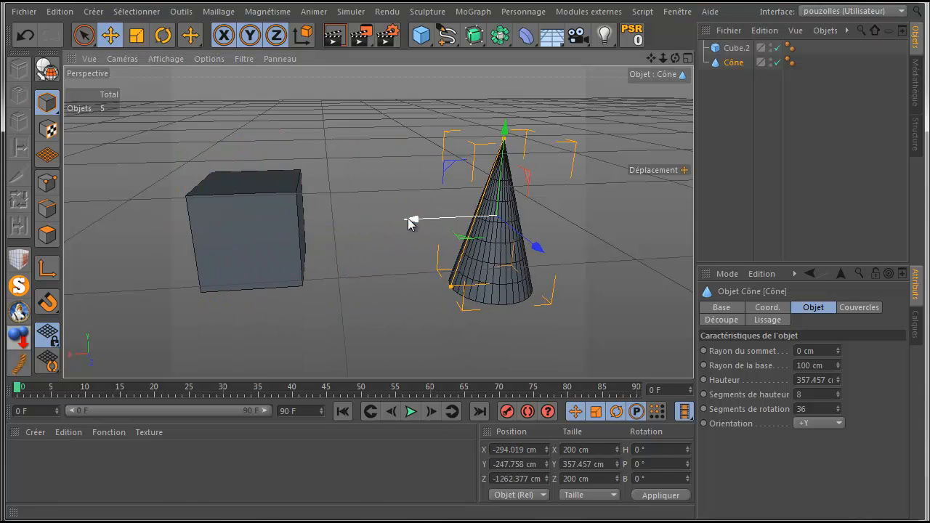
Reset both Cube.2 and the cone to the world origin with Réinitialiser PER
click(234, 218)
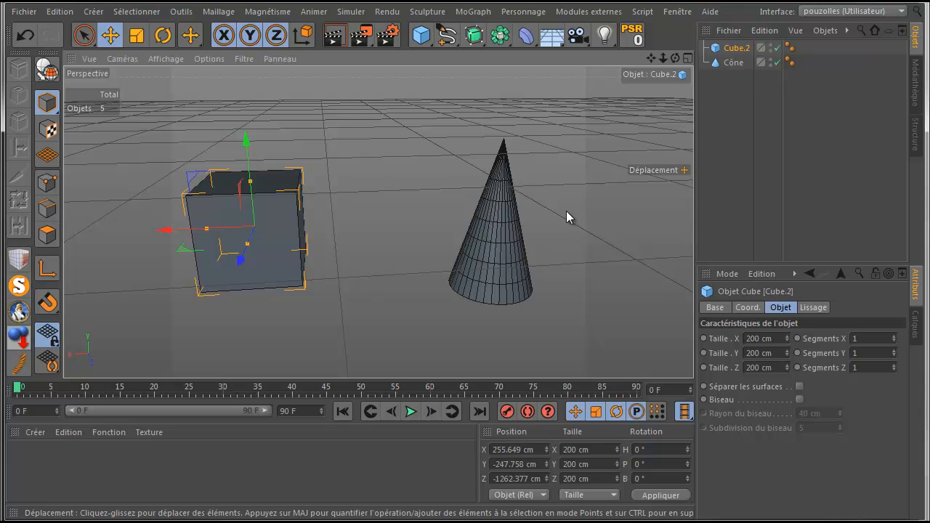
click(625, 37)
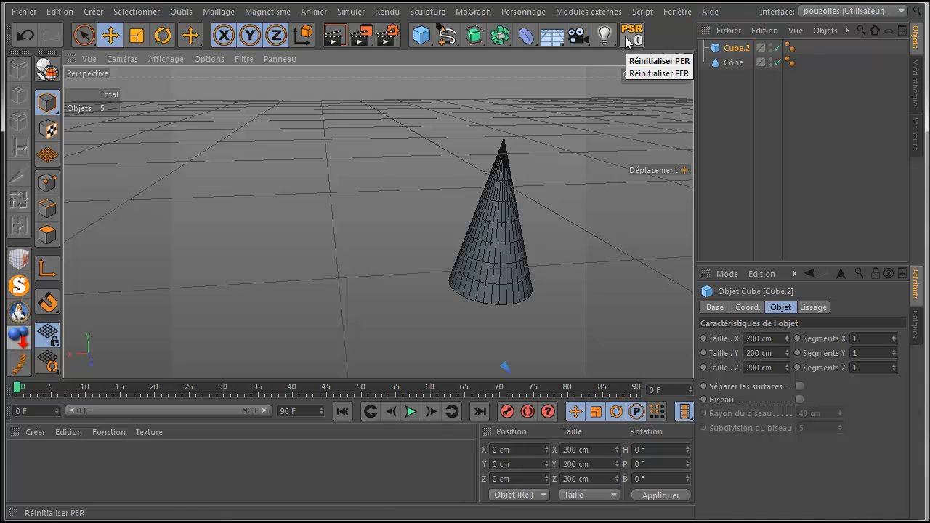
click(730, 64)
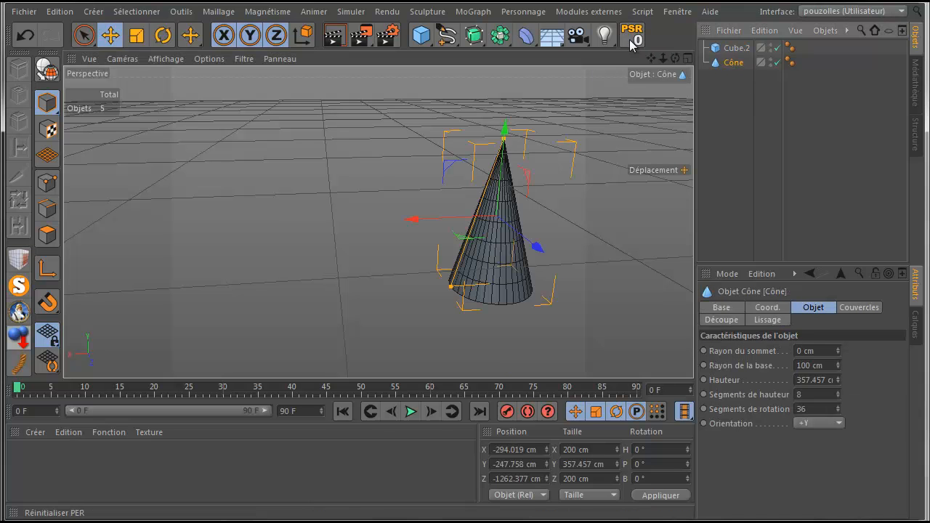
click(630, 39)
Move the cone away from the cube to X about -575 cm, then undo the move
scroll(603, 118, down, 2)
scroll(603, 118, down, 1)
drag(650, 57, 459, 4)
scroll(407, 238, down, 5)
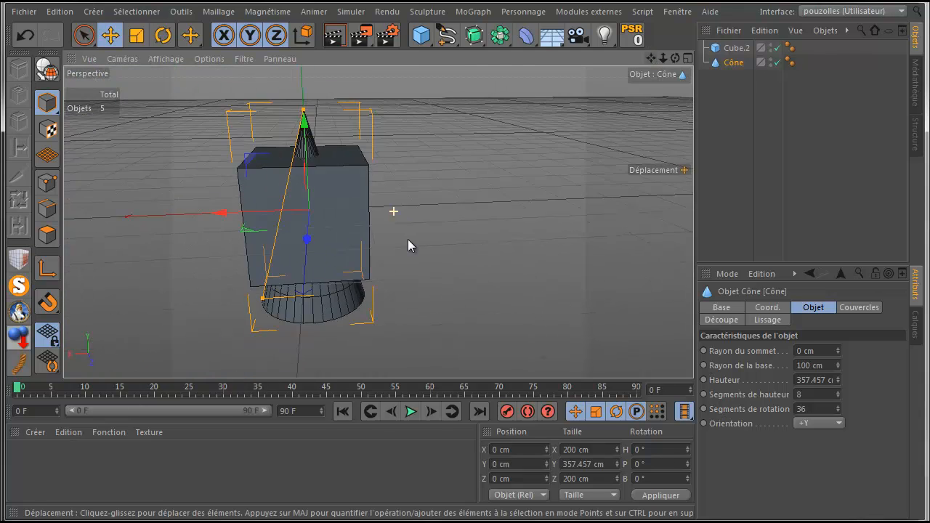
scroll(407, 239, down, 2)
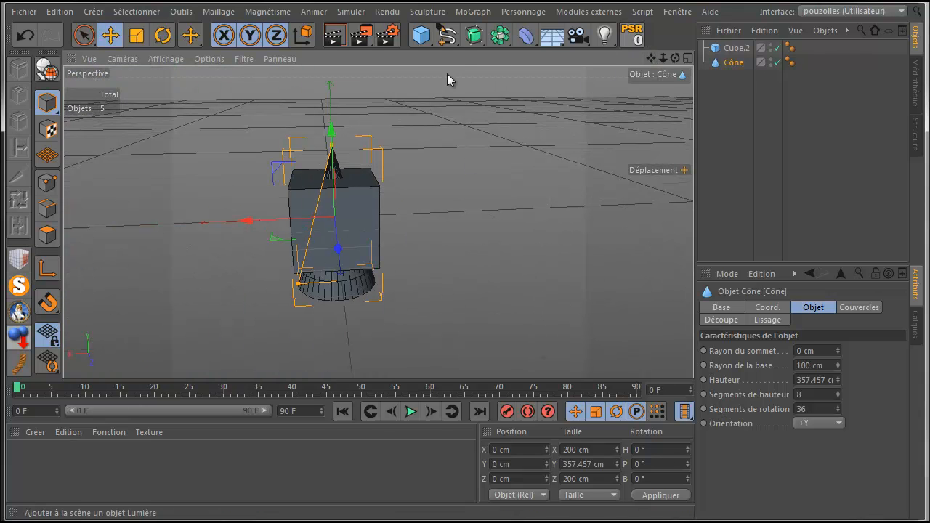
drag(224, 229, 472, 207)
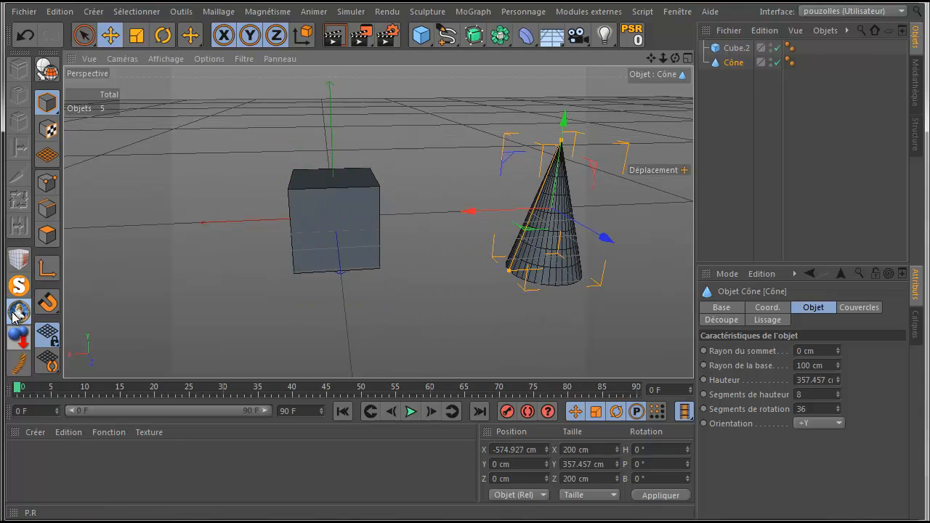
key(ctrl+z)
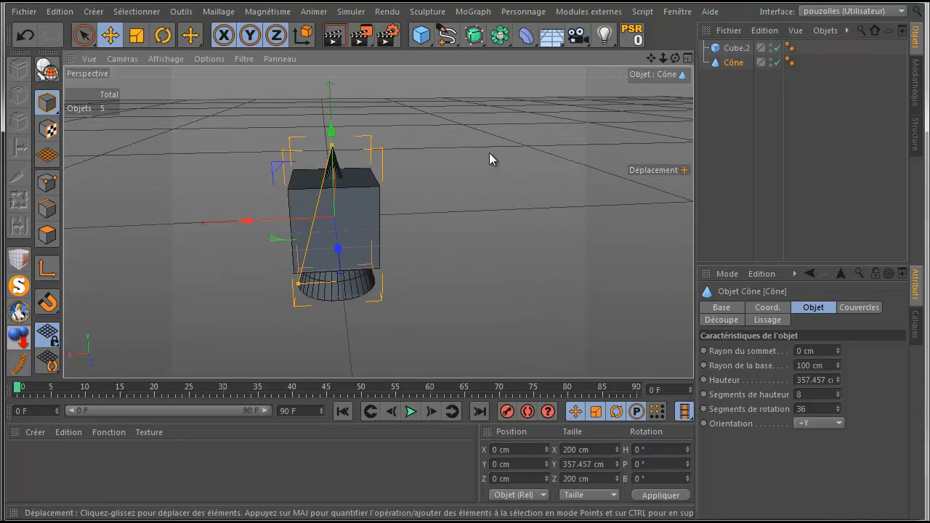